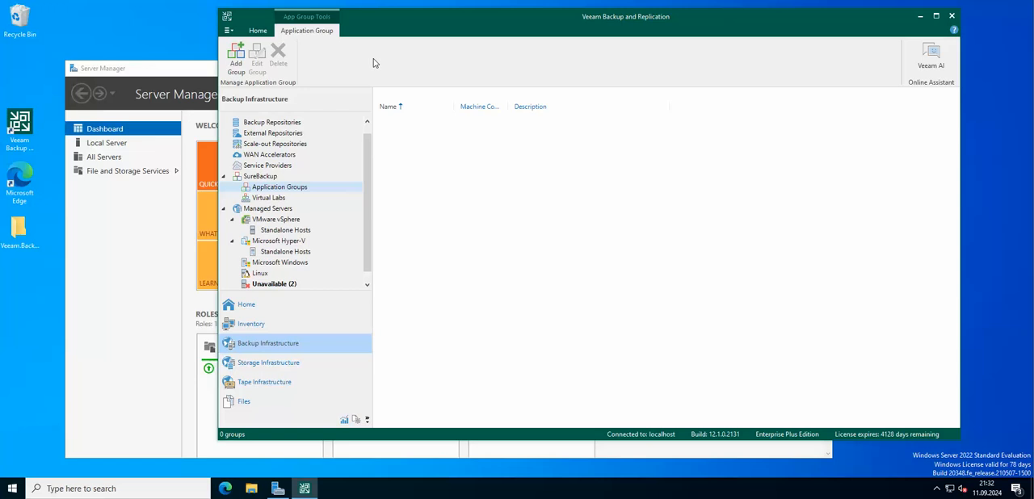
# Start a new SureBackup application group, keeping the name Application Group 1
pyautogui.click(279, 176)
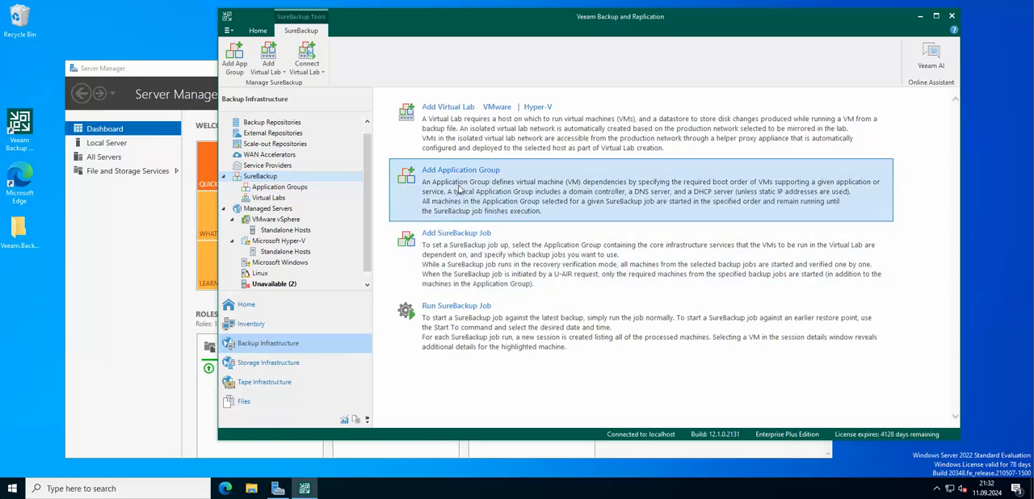
pyautogui.click(485, 189)
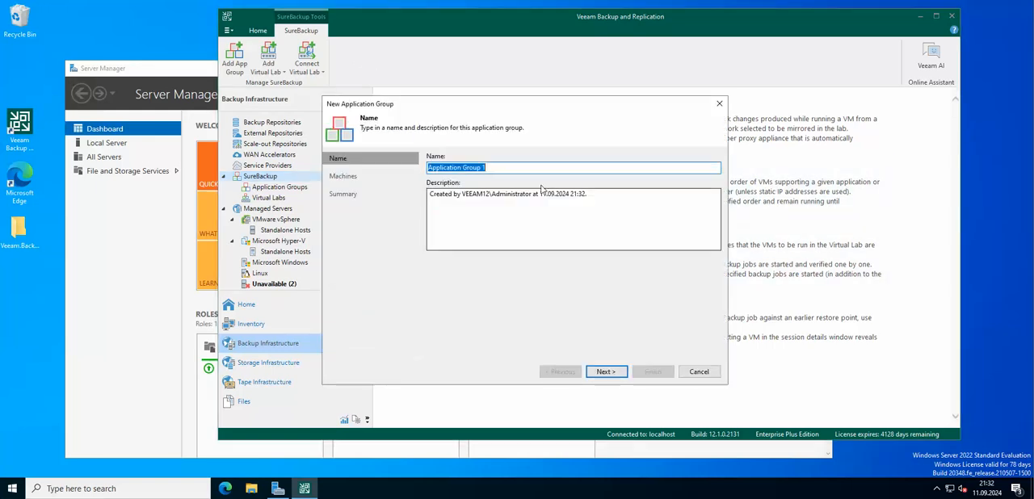
pyautogui.click(606, 372)
# Add the machine dc-01.ddr.local from the DC backup job to the application group
pyautogui.click(693, 170)
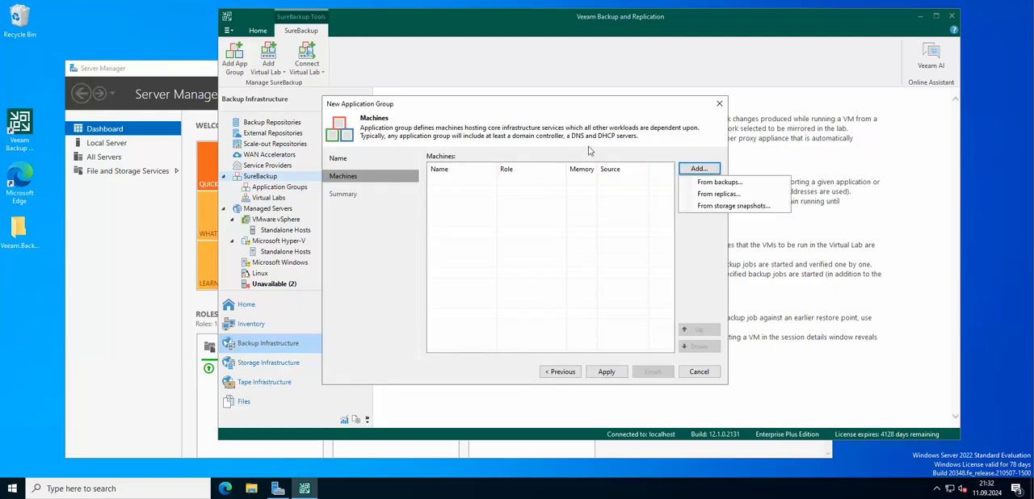
pyautogui.click(731, 186)
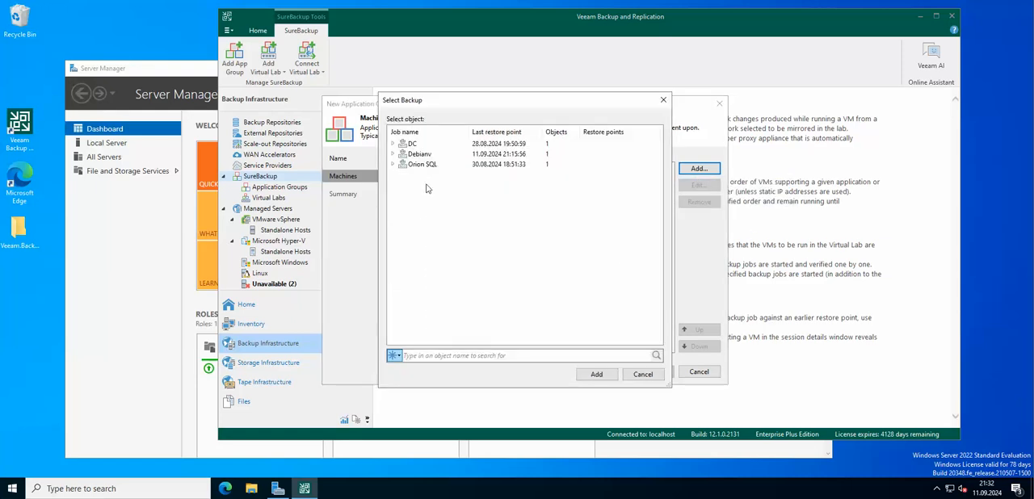
pyautogui.click(465, 146)
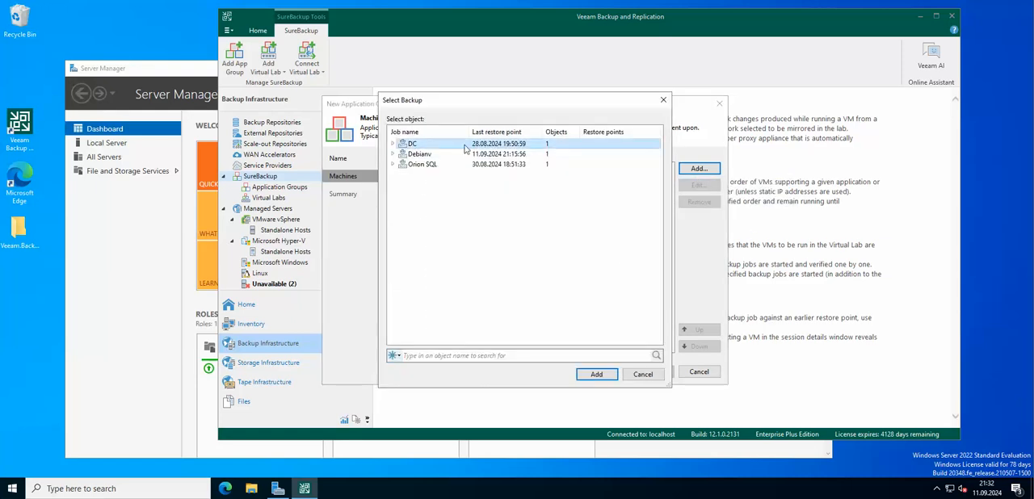
pyautogui.click(393, 143)
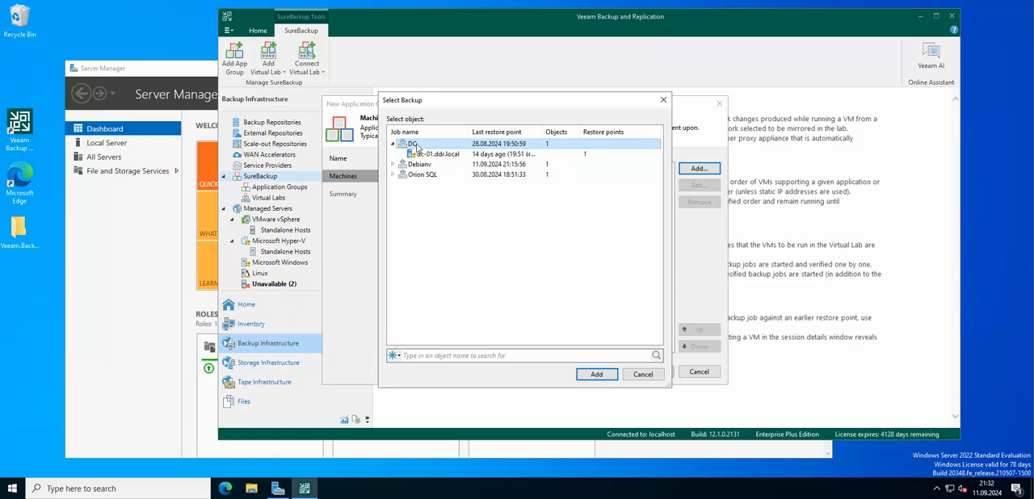
pyautogui.doubleClick(416, 144)
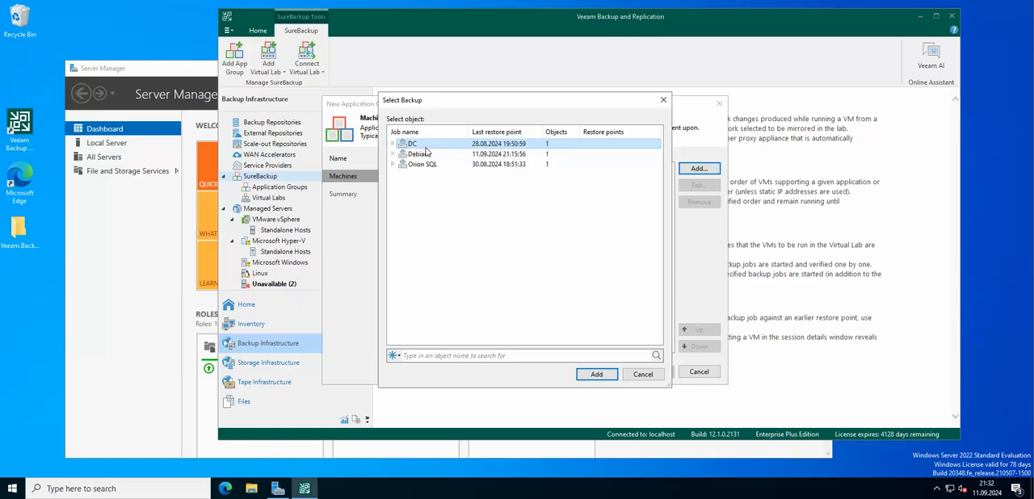
pyautogui.doubleClick(412, 145)
pyautogui.click(425, 155)
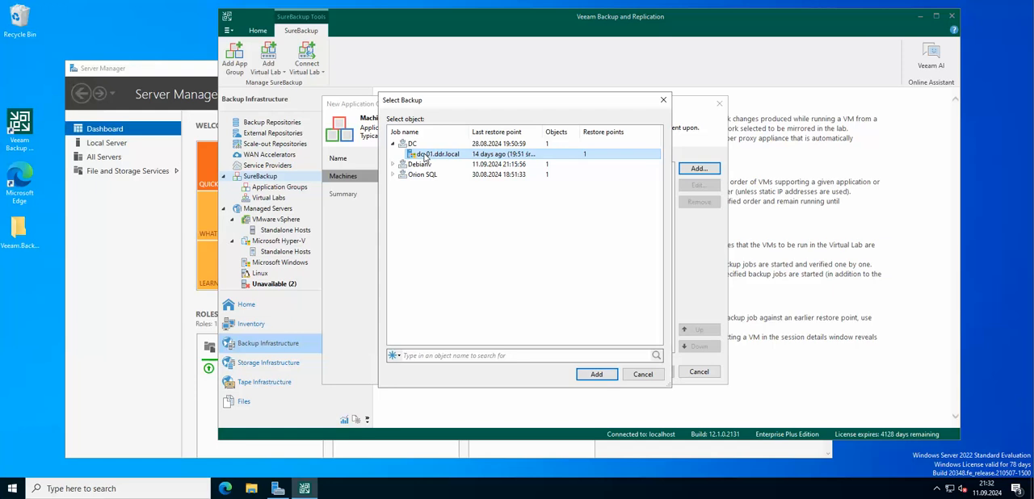
pyautogui.click(603, 376)
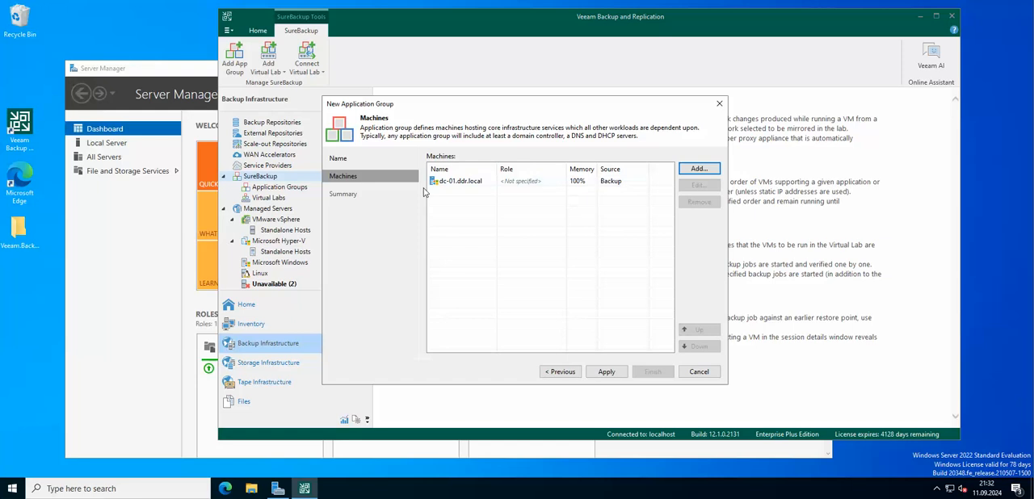
# Examine dc-01.ddr.local's verification options: roles, startup memory and timeouts, test scripts, and credentials
pyautogui.click(483, 183)
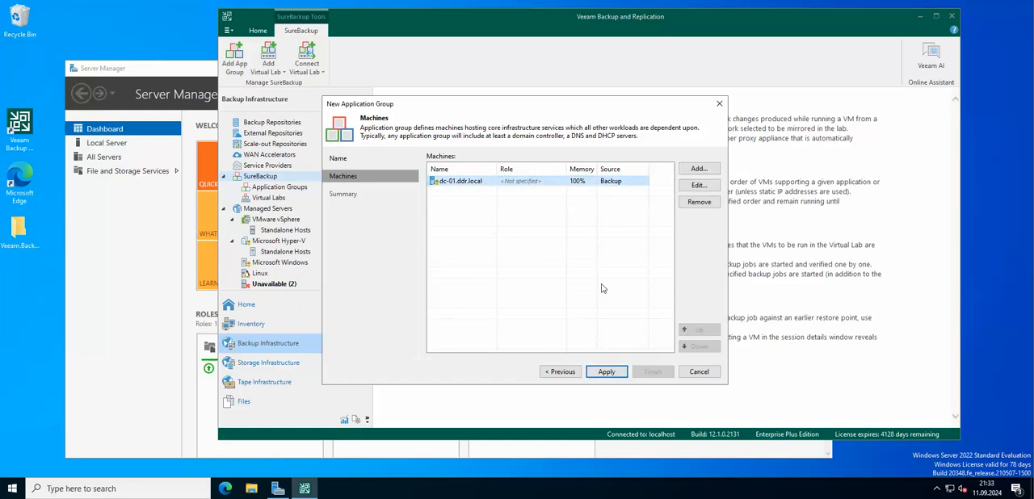
pyautogui.click(613, 376)
pyautogui.click(699, 185)
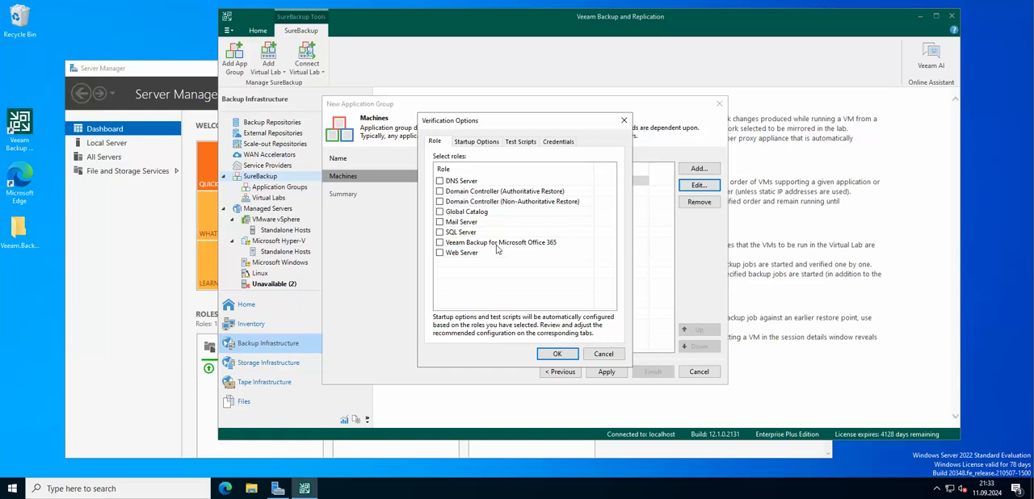
pyautogui.click(478, 141)
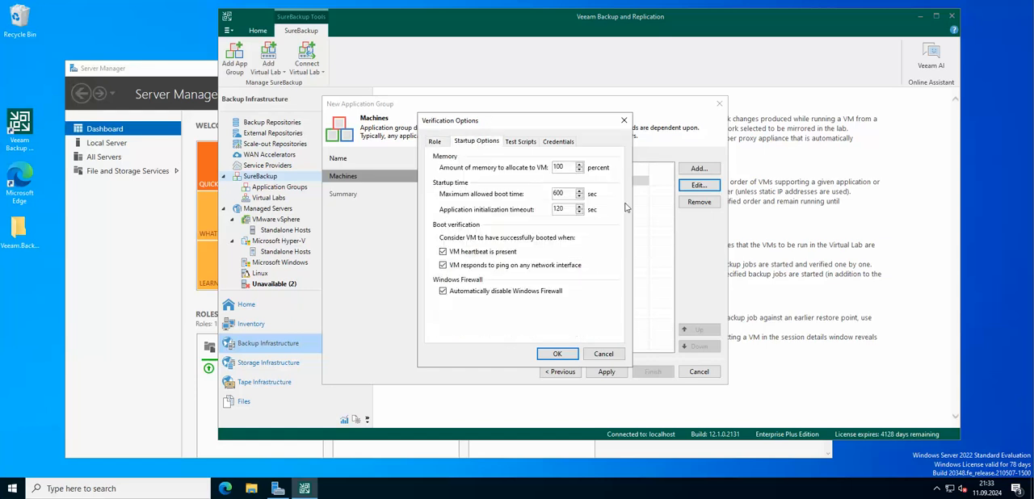
pyautogui.moveTo(571, 166); pyautogui.dragTo(550, 167)
pyautogui.click(568, 167)
pyautogui.moveTo(561, 166); pyautogui.dragTo(550, 167)
pyautogui.click(570, 170)
pyautogui.doubleClick(567, 167)
pyautogui.doubleClick(565, 209)
pyautogui.click(525, 144)
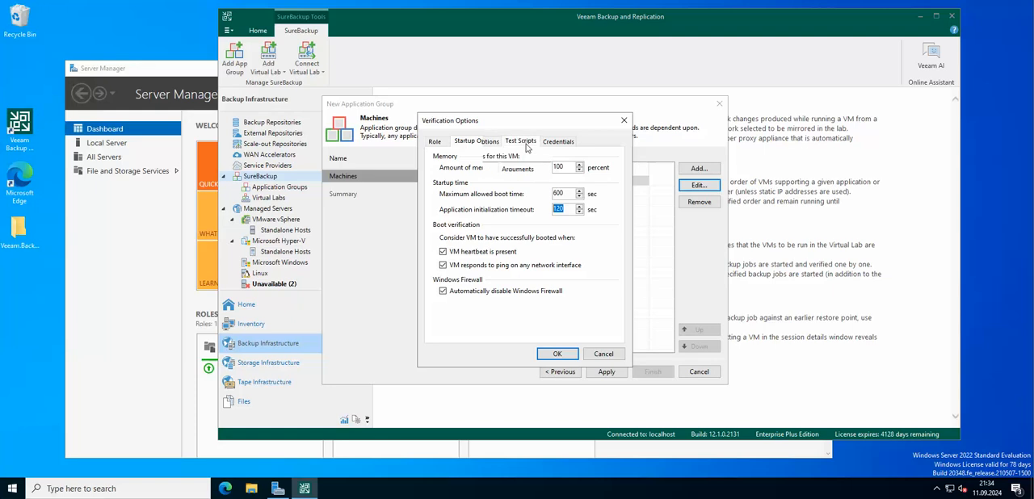
pyautogui.click(565, 143)
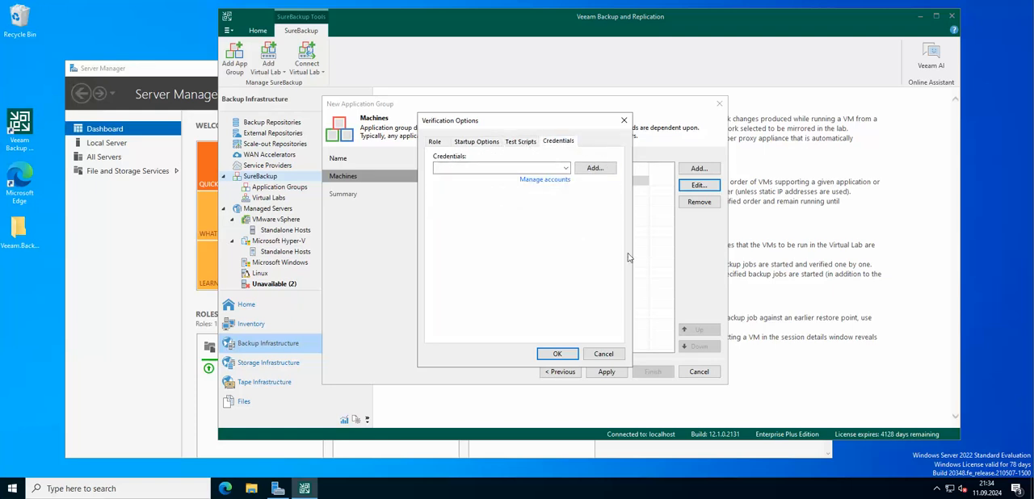
pyautogui.click(563, 354)
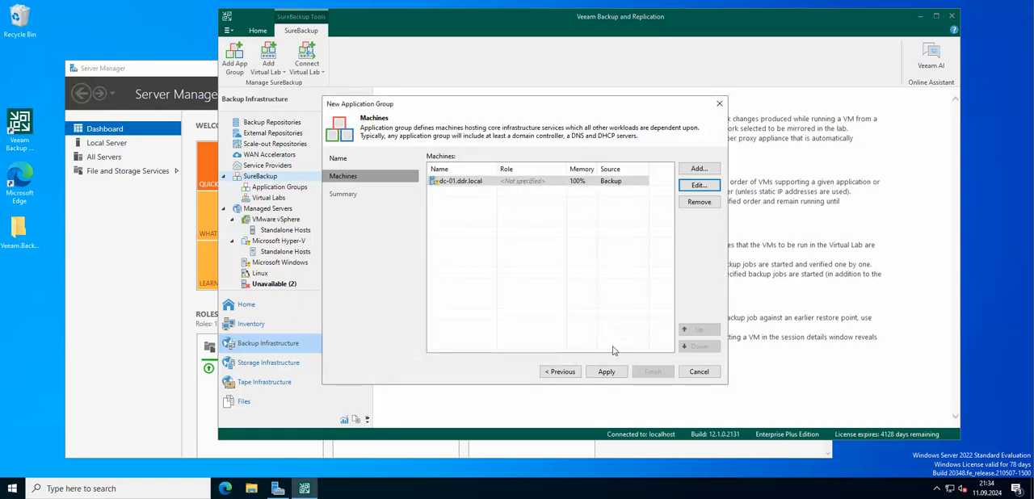
# Apply and finish the application group, and check its entry in the list of application groups
pyautogui.click(607, 372)
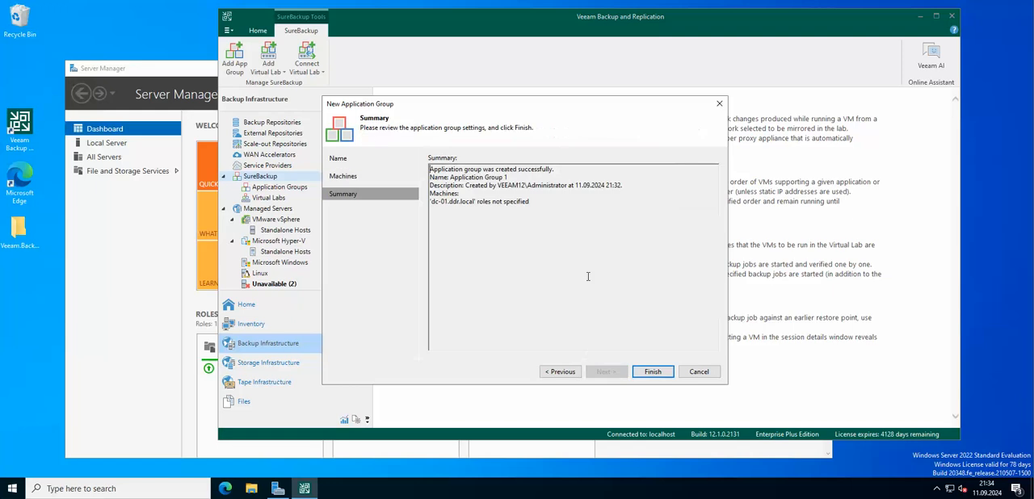
pyautogui.click(653, 372)
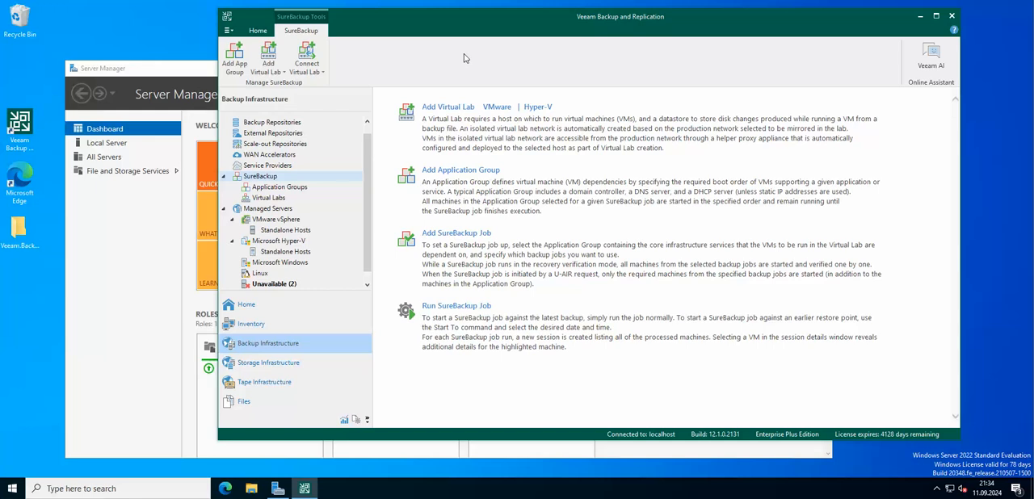
pyautogui.click(275, 198)
pyautogui.click(288, 187)
pyautogui.click(436, 121)
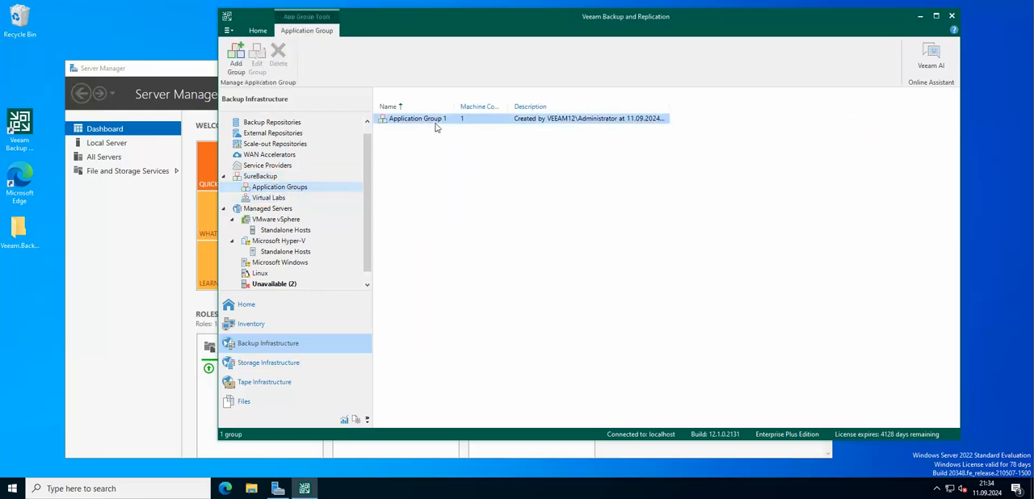
# Start a new Microsoft Hyper-V virtual lab, keeping the name Virtual Lab 1
pyautogui.click(262, 176)
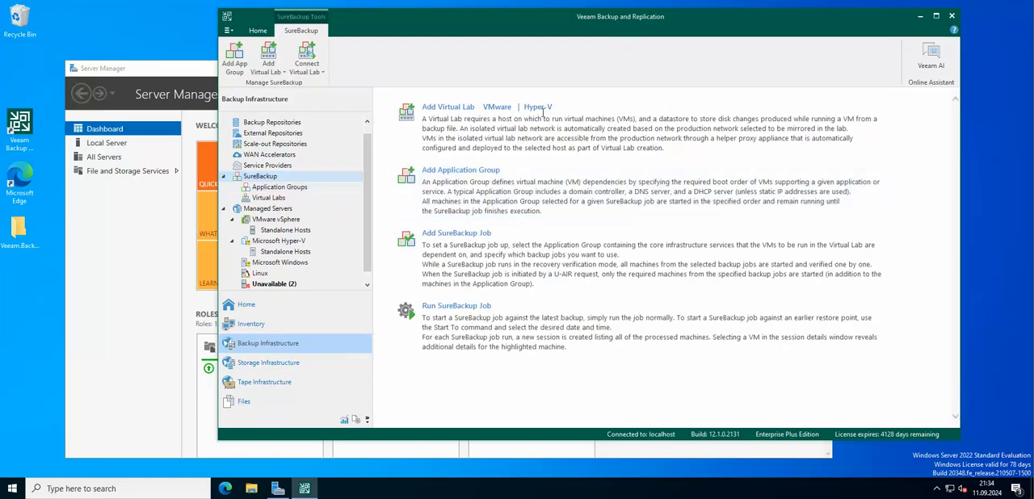
pyautogui.click(272, 198)
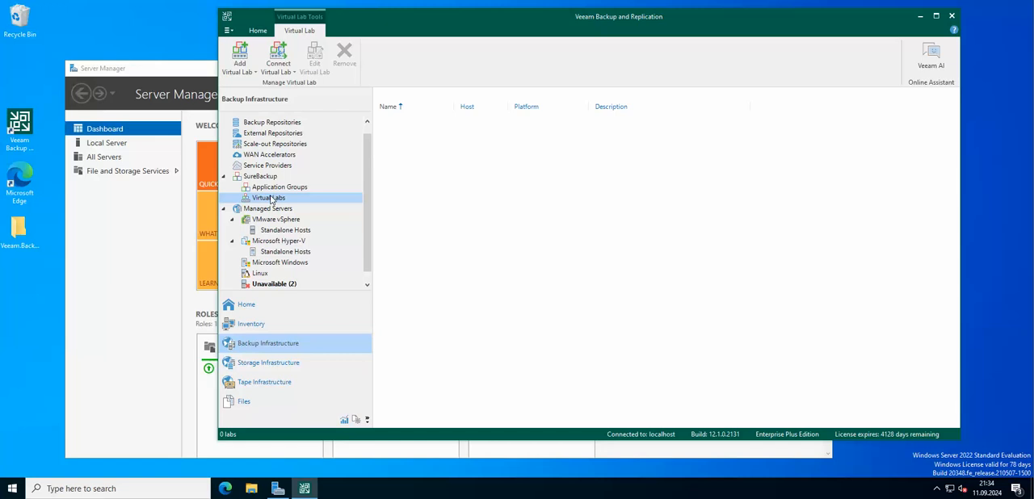
pyautogui.click(247, 70)
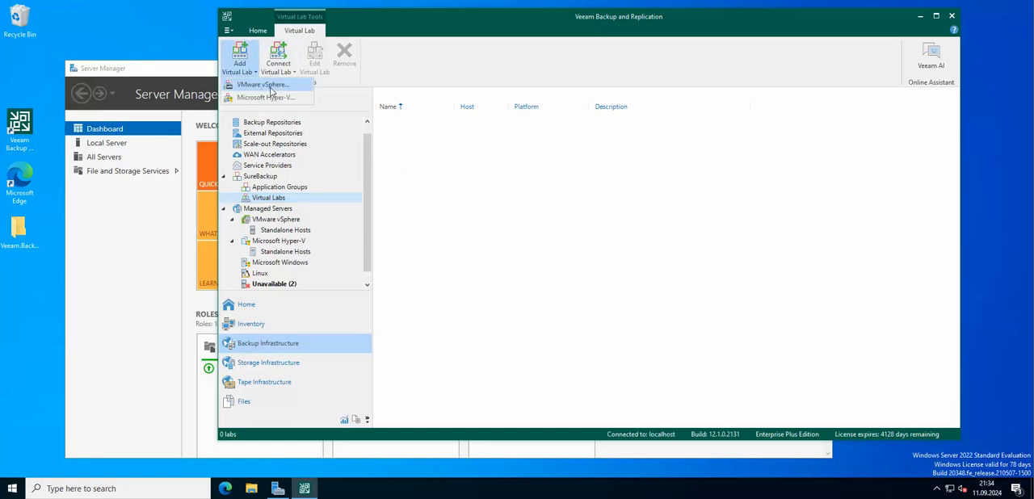
pyautogui.click(271, 98)
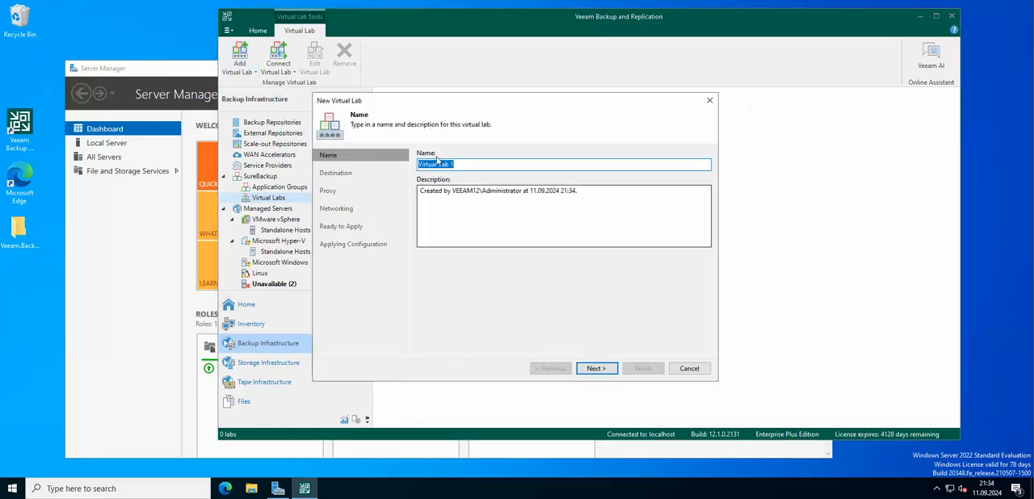
pyautogui.click(596, 369)
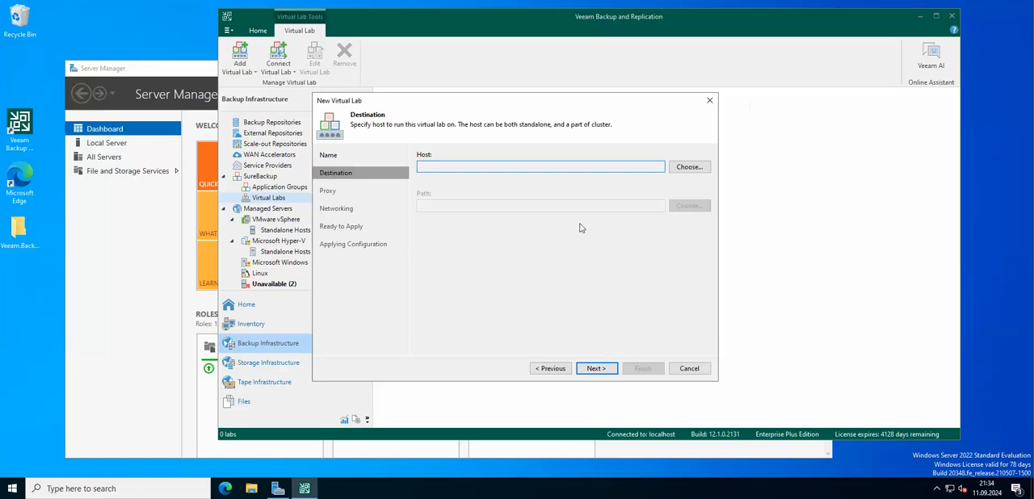
# Set the virtual lab's destination host to hypervisor.ddr.local and keep the path C:\VeeamVirtualLabs\Virtual Lab 1
pyautogui.click(689, 166)
pyautogui.click(475, 147)
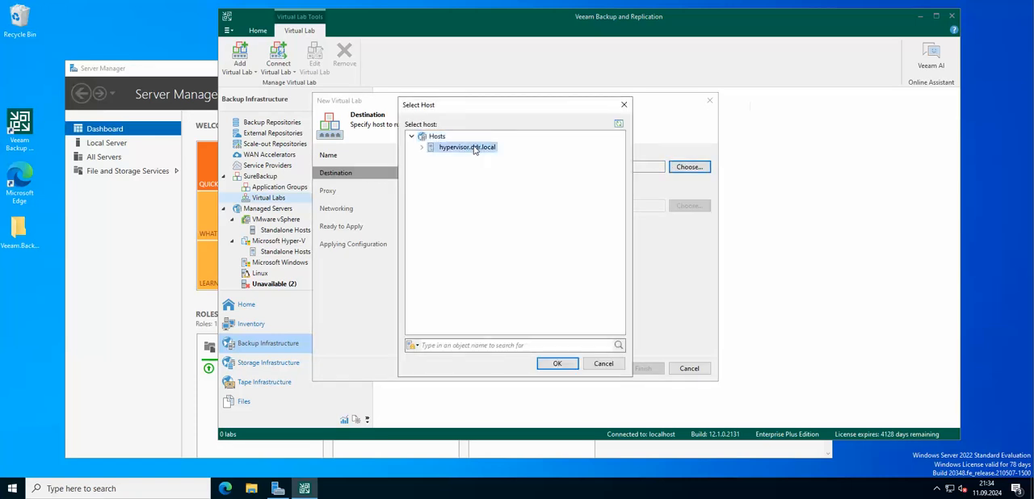
pyautogui.click(560, 368)
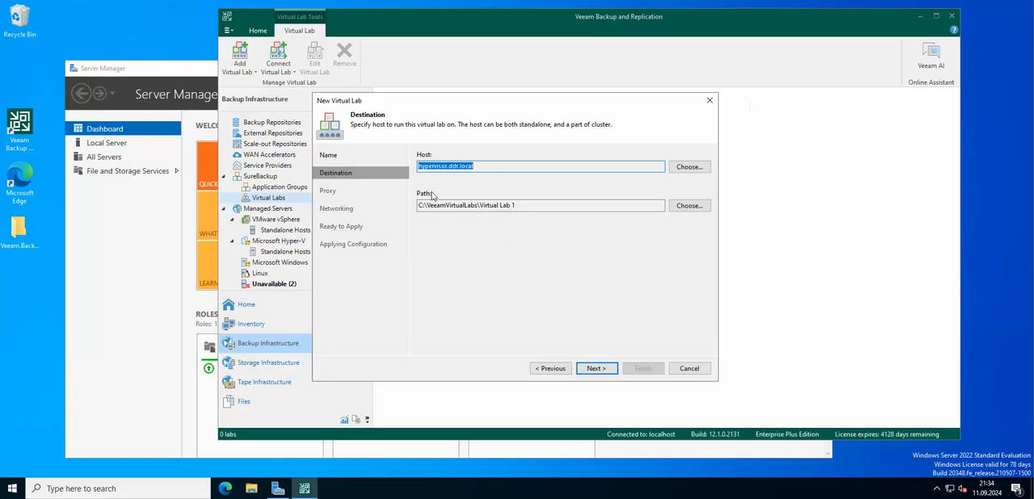
pyautogui.click(599, 372)
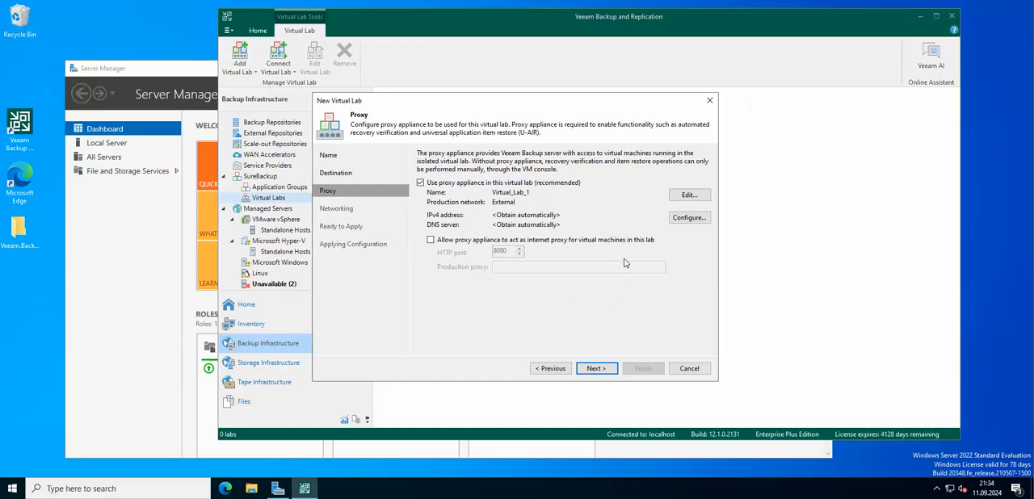
# Configure the lab's proxy appliance to obtain its IPv4 address and DNS server address automatically
pyautogui.click(688, 219)
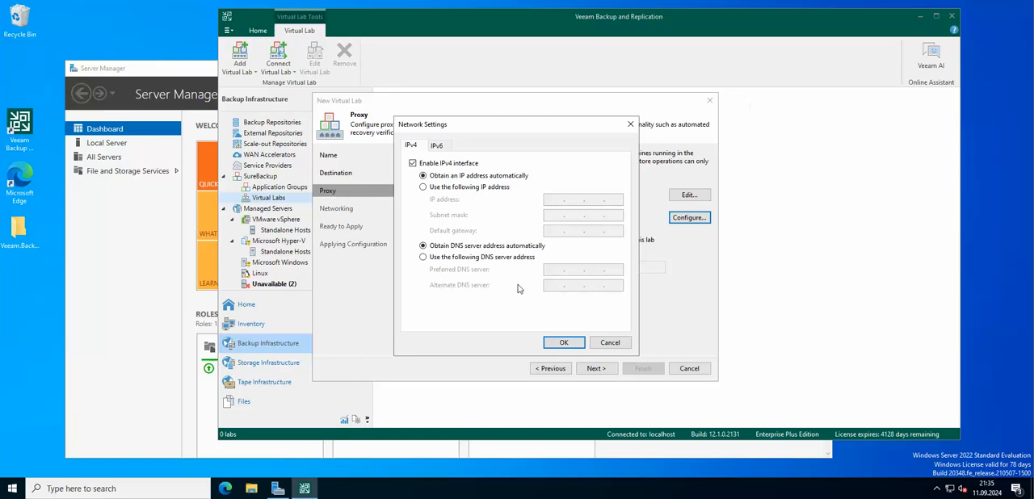
pyautogui.click(463, 187)
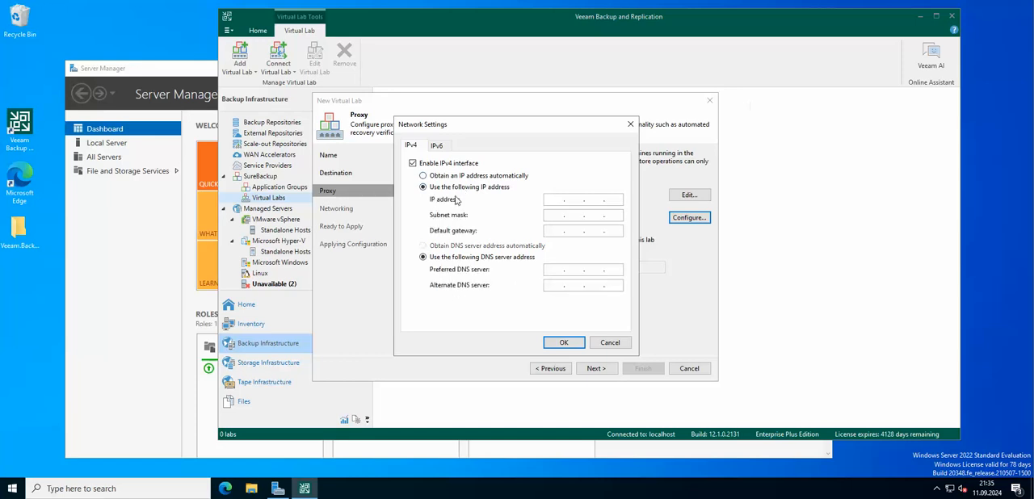
pyautogui.click(445, 175)
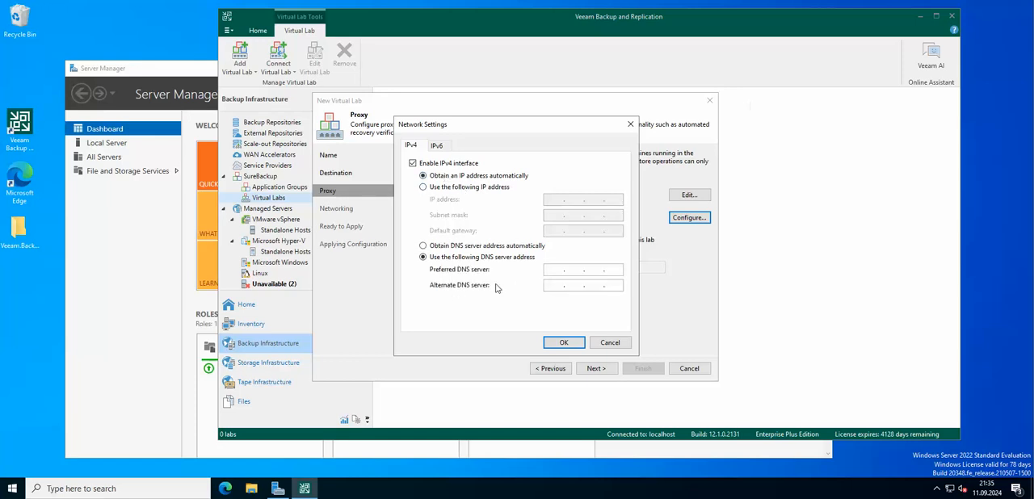
pyautogui.click(455, 246)
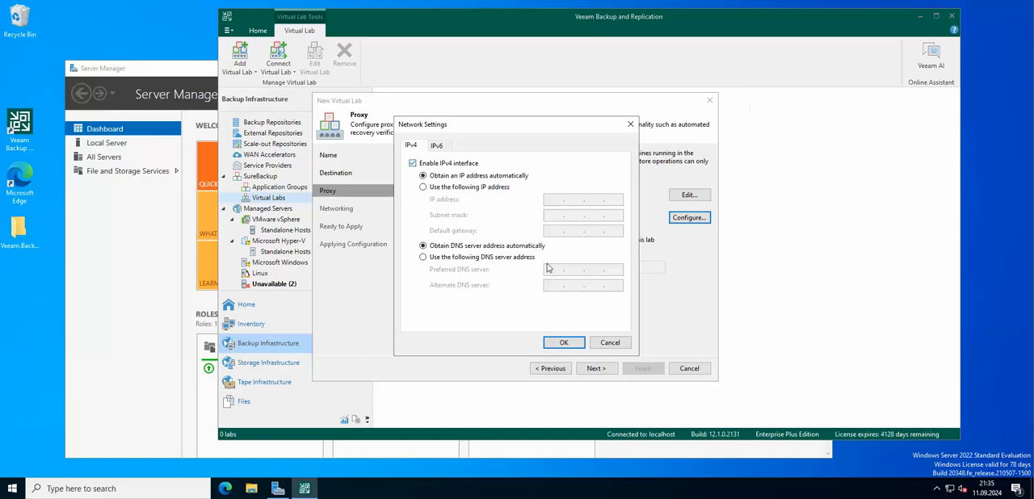
pyautogui.click(578, 343)
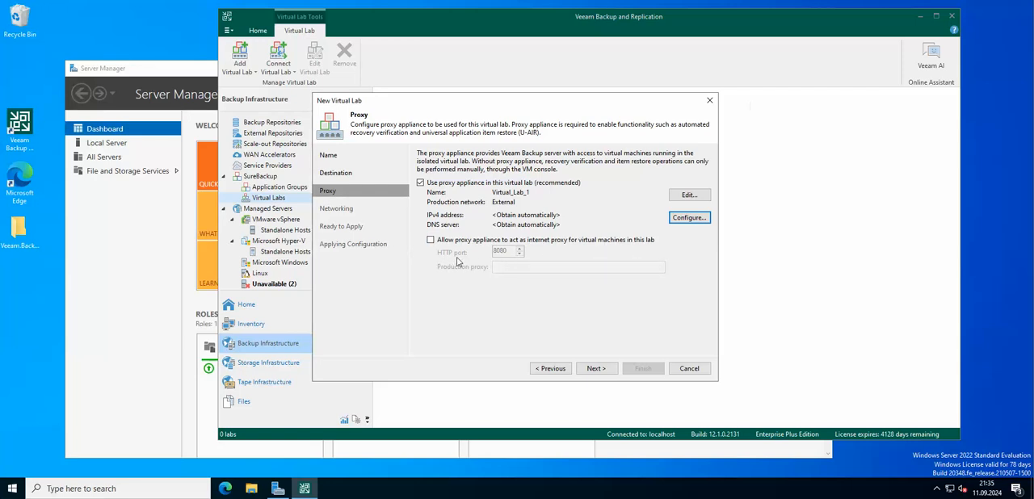
pyautogui.click(596, 368)
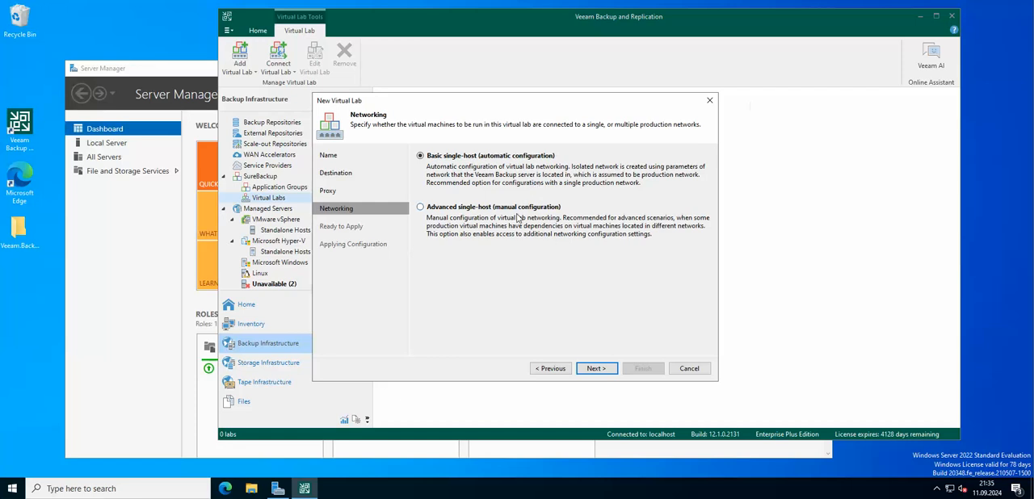
# Choose Advanced single-host (manual configuration) networking for the lab and select the External network's isolated mapping
pyautogui.click(481, 208)
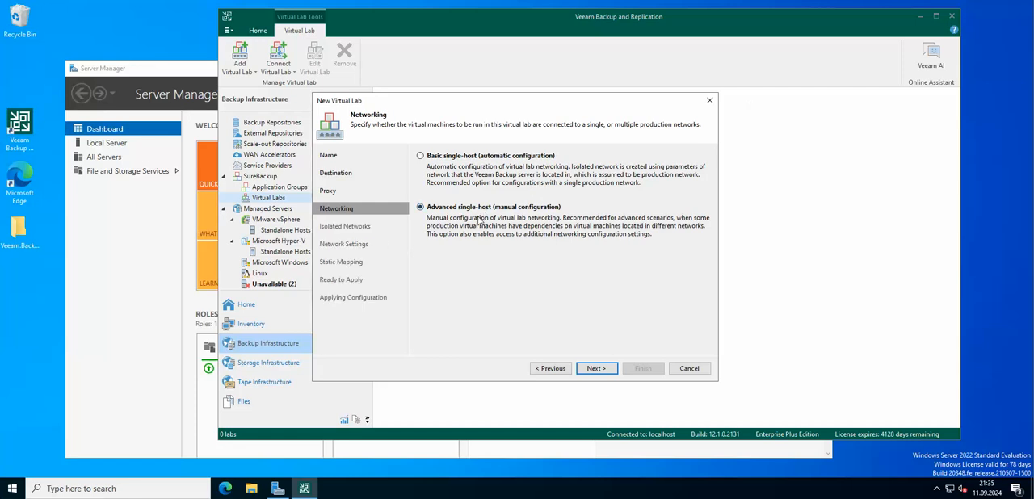
pyautogui.click(598, 368)
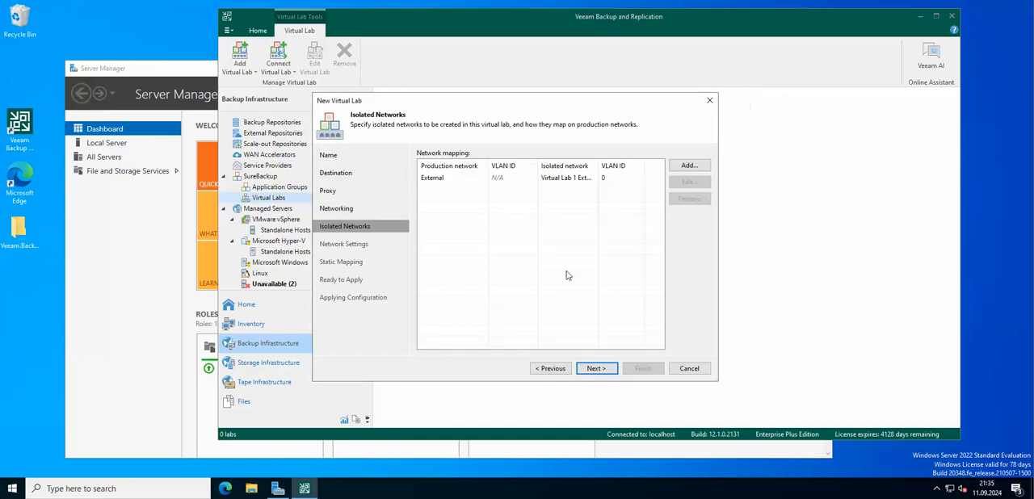
pyautogui.click(476, 181)
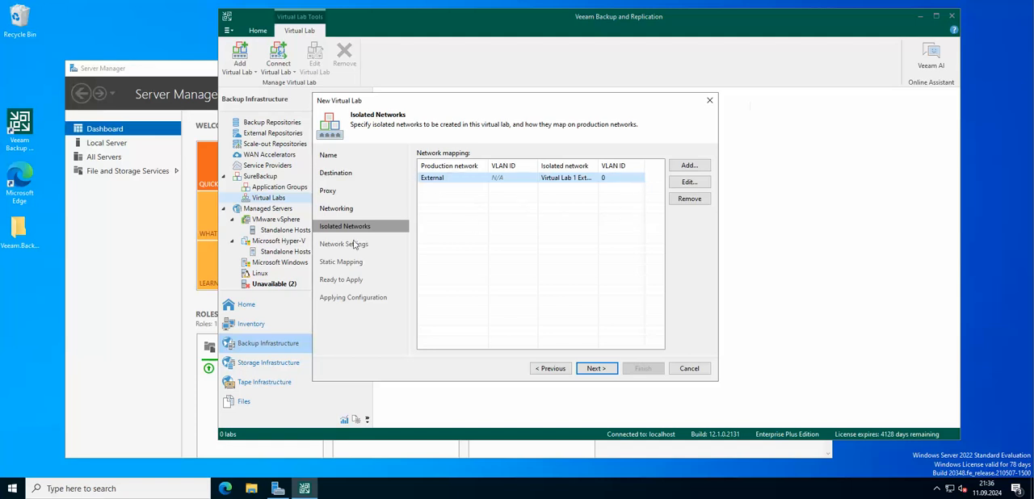
# Accept the lab's isolated network mapping and vNIC1 proxy settings, and leave static IP address mapping disabled
pyautogui.click(601, 374)
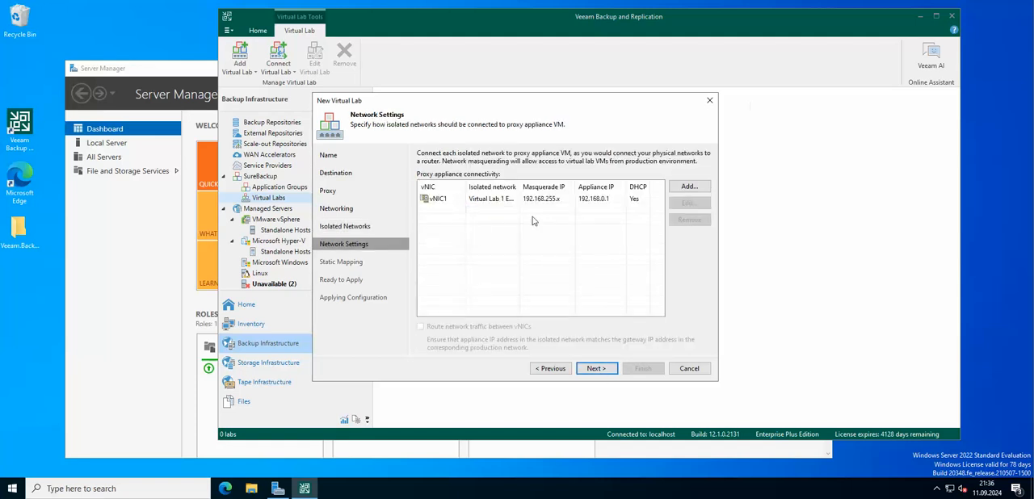
pyautogui.click(544, 201)
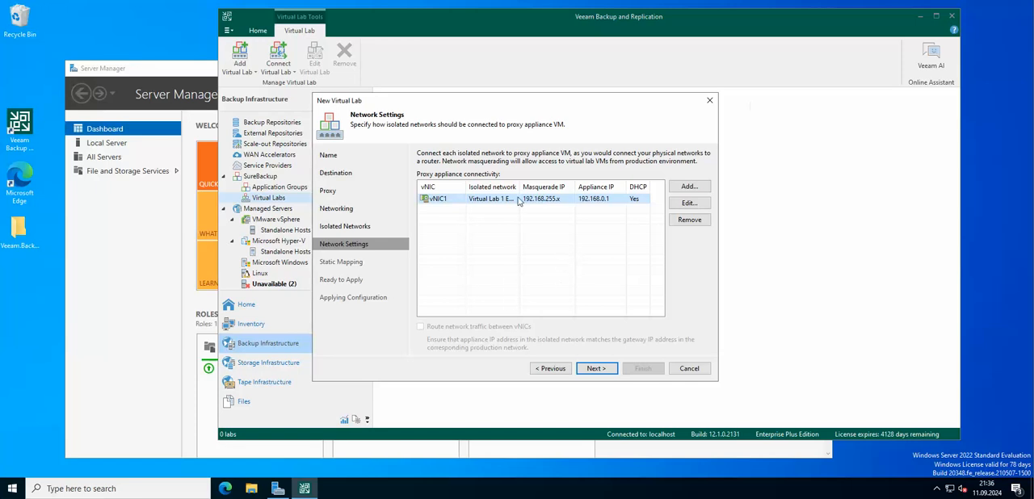
pyautogui.click(596, 368)
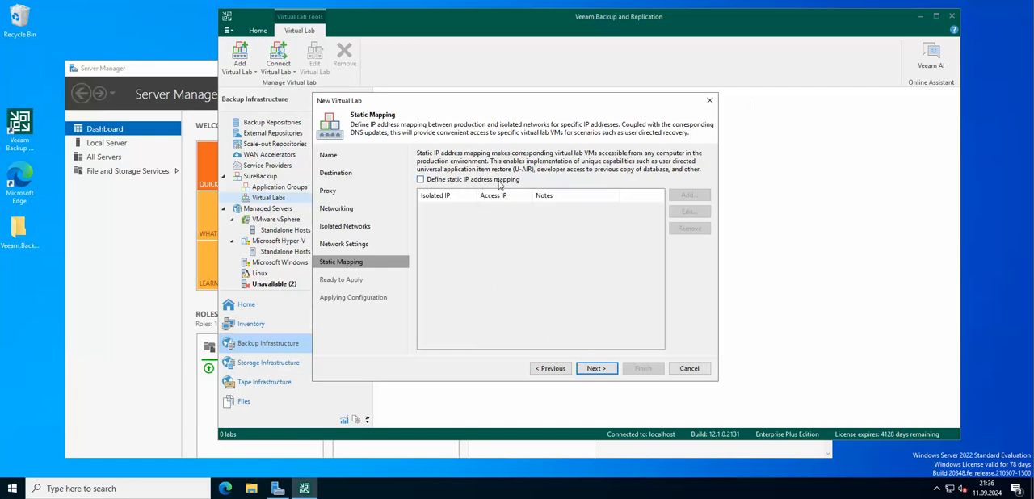
pyautogui.click(594, 368)
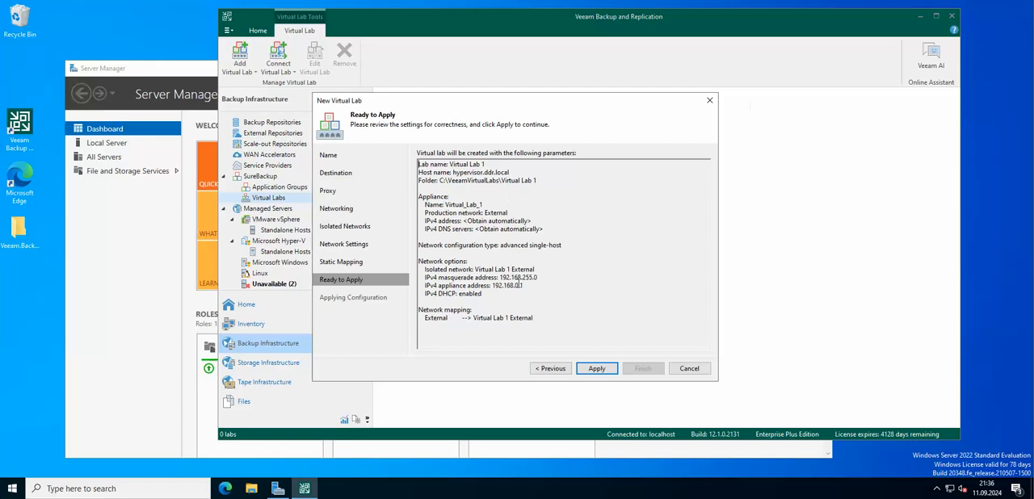
# Change the virtual lab's networking to Basic single-host (automatic configuration) and proceed to the settings review
pyautogui.click(551, 368)
pyautogui.click(551, 369)
pyautogui.click(551, 368)
pyautogui.click(550, 368)
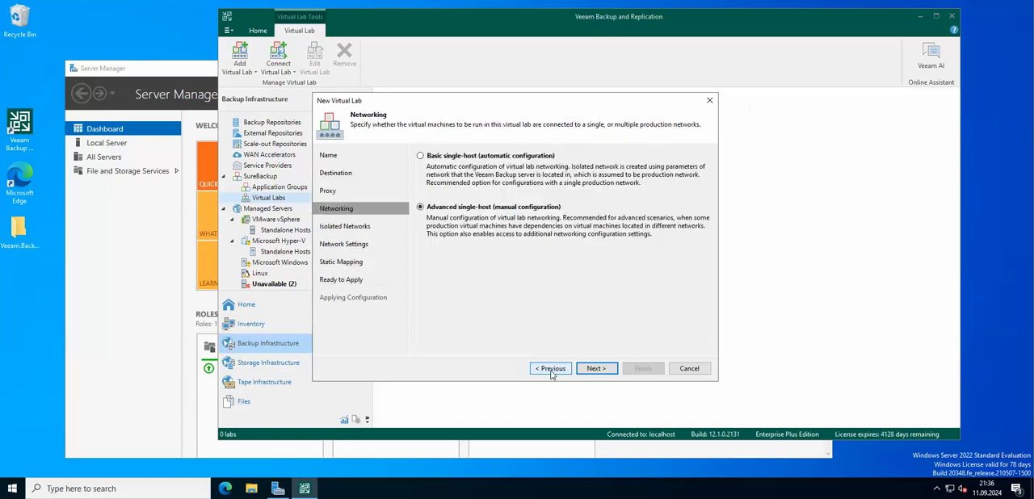
pyautogui.click(513, 156)
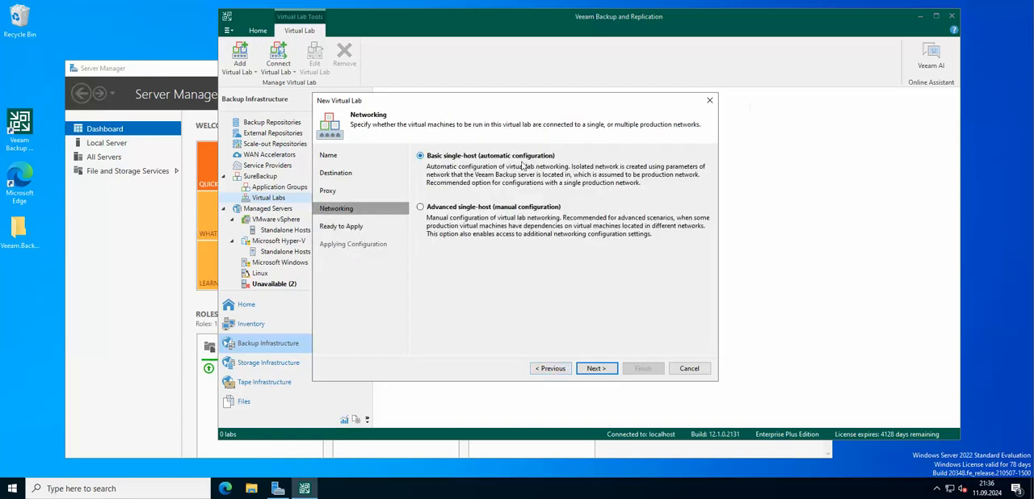
pyautogui.click(598, 368)
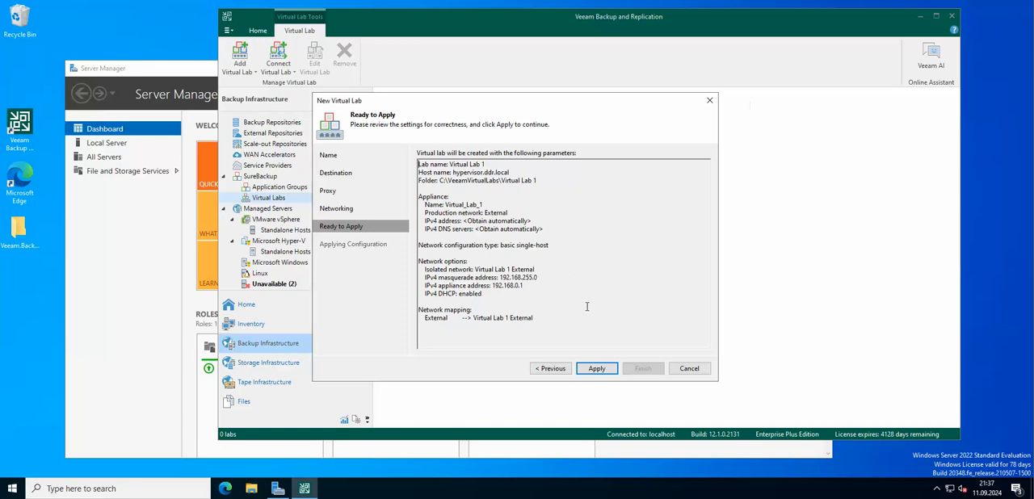
# Apply the configuration to deploy Virtual Lab 1, close the wizard and select the new lab
pyautogui.click(602, 372)
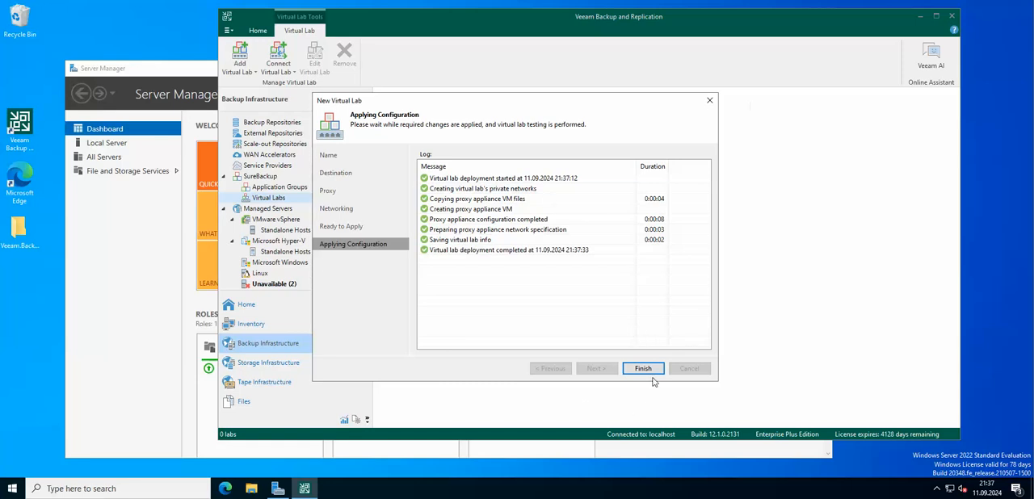
pyautogui.click(654, 366)
pyautogui.click(404, 118)
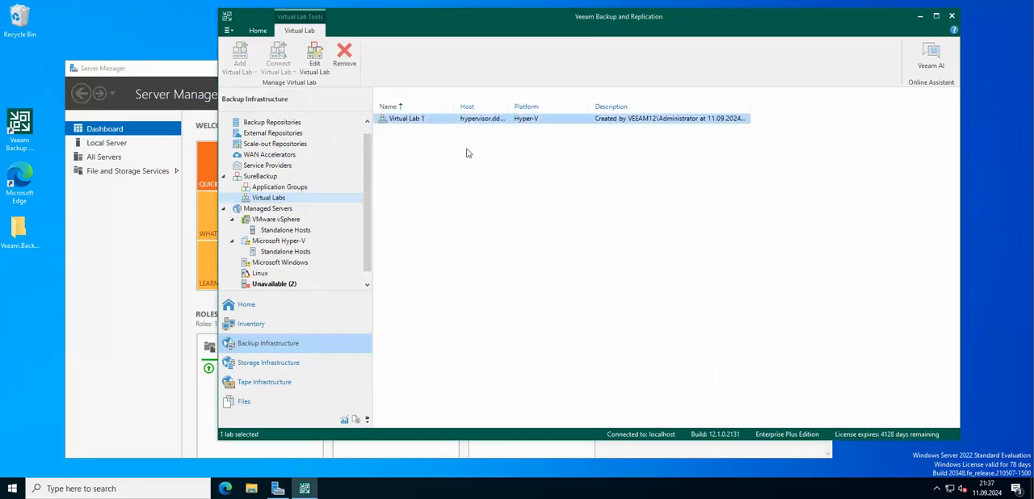
# Start a new SureBackup job, keeping the name SureBackup Job 1, in Backup verification and content scan only mode
pyautogui.click(280, 189)
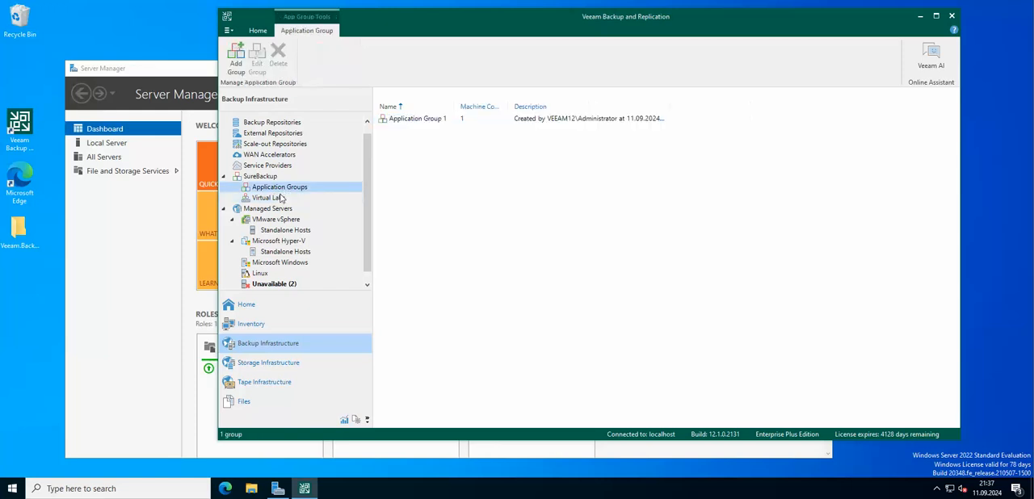
pyautogui.click(280, 198)
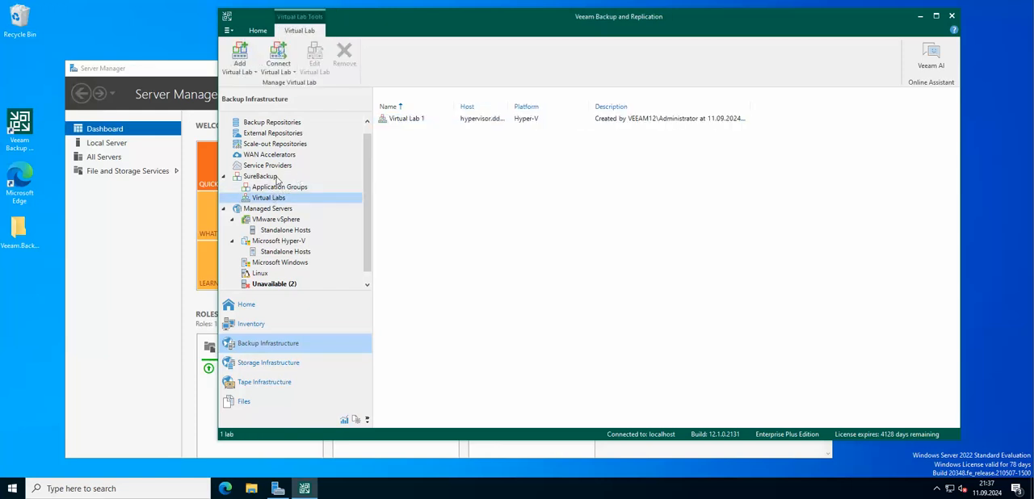
pyautogui.click(270, 178)
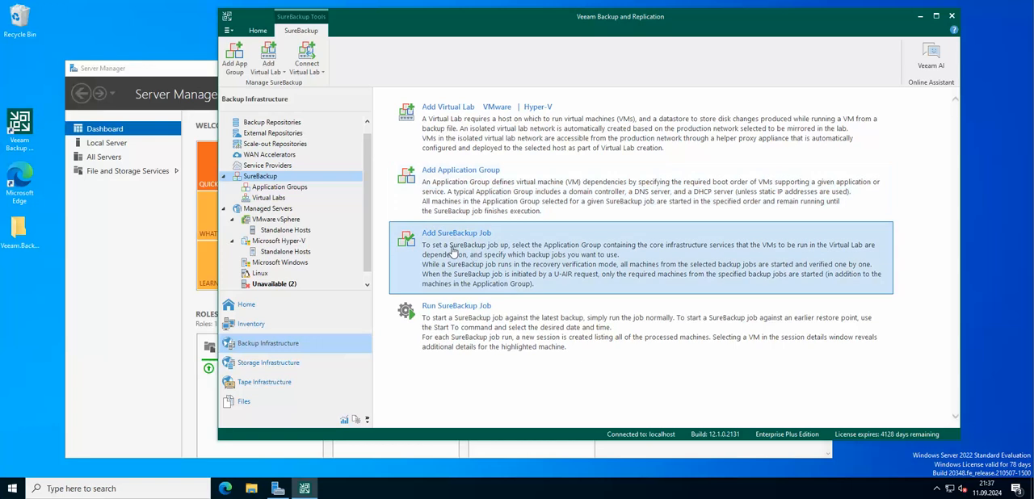
pyautogui.click(450, 246)
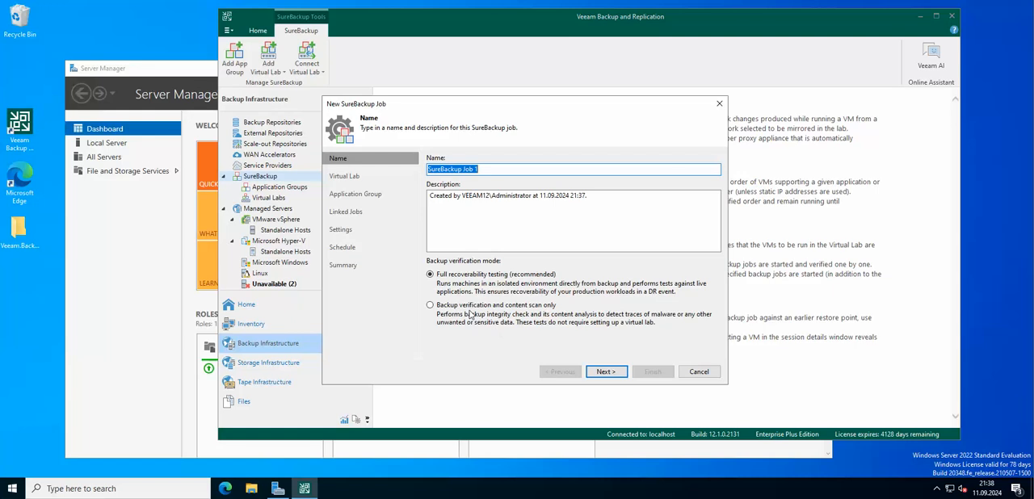
pyautogui.click(493, 307)
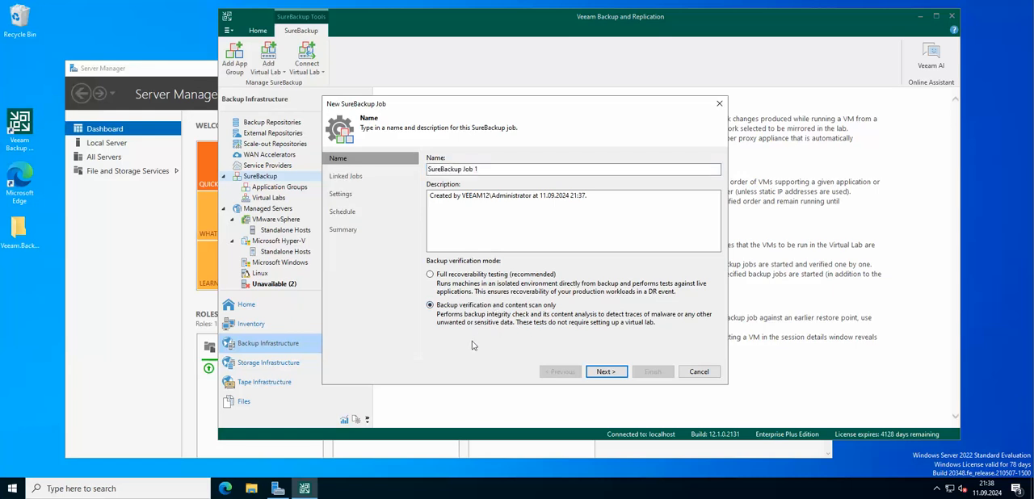
pyautogui.click(605, 372)
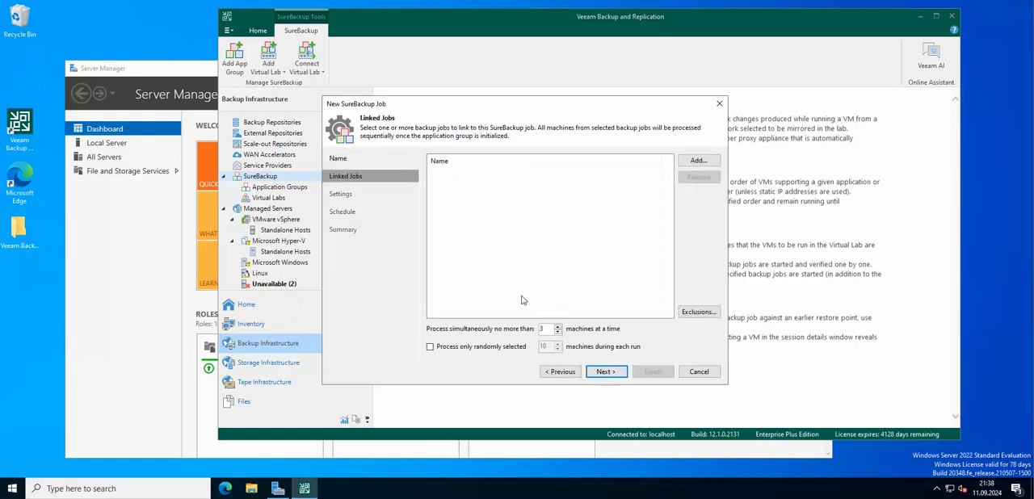
# Link the Debianv backup job to the SureBackup job with no exclusions, keeping the limit of 3 machines at a time
pyautogui.click(699, 160)
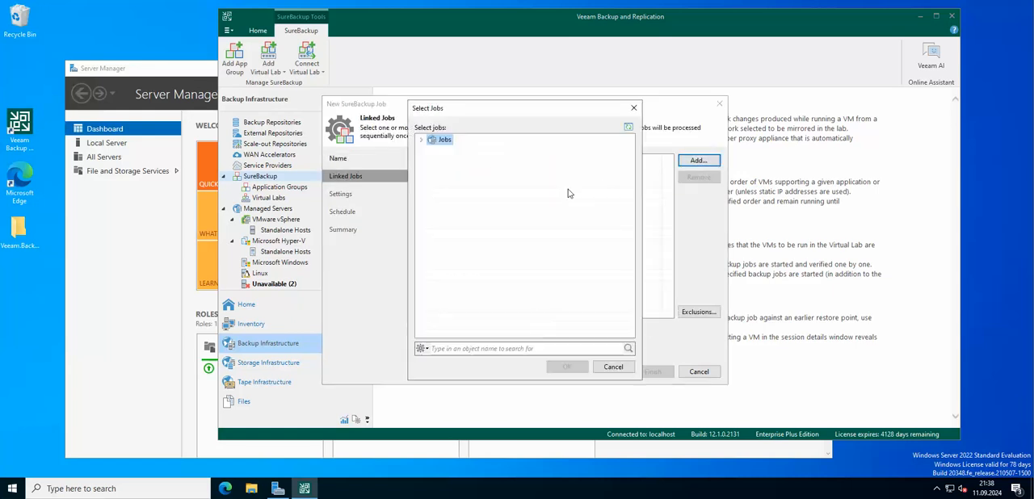
pyautogui.click(421, 140)
pyautogui.click(461, 163)
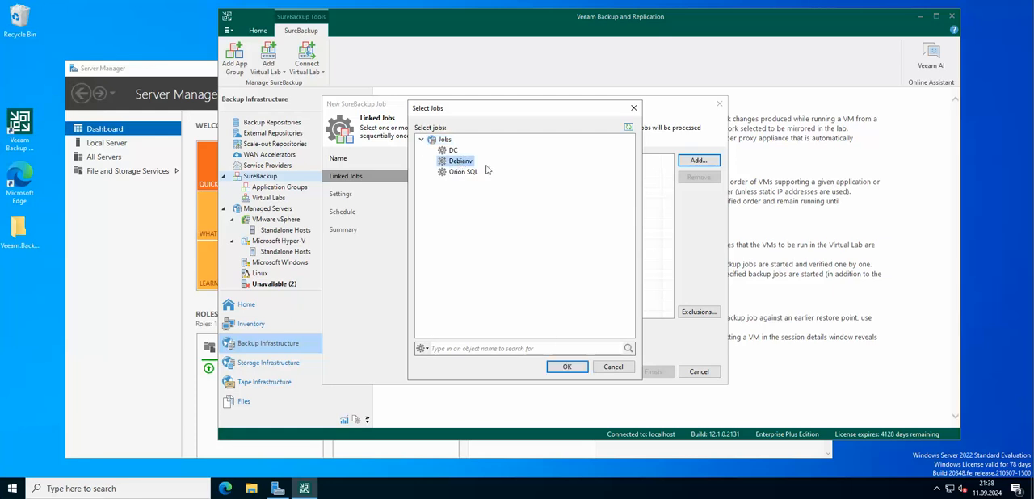
pyautogui.click(565, 366)
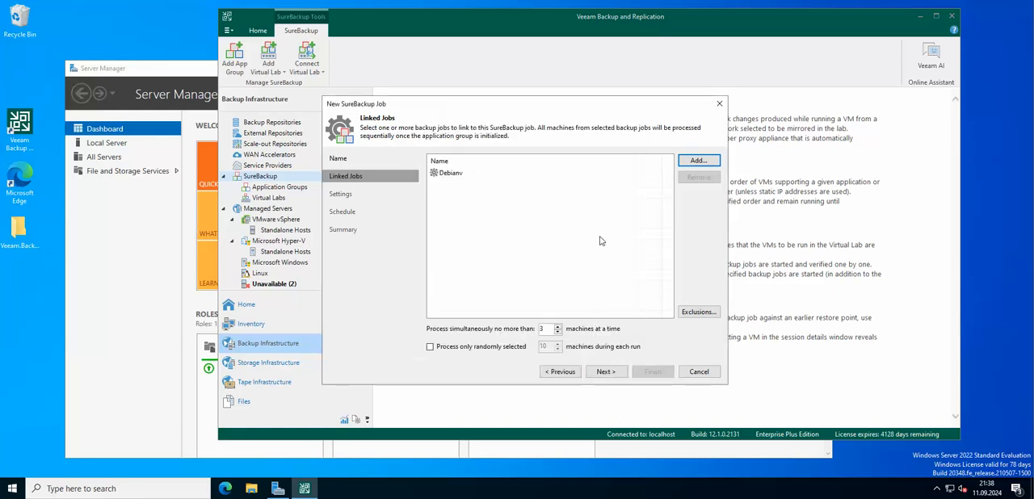
pyautogui.click(700, 313)
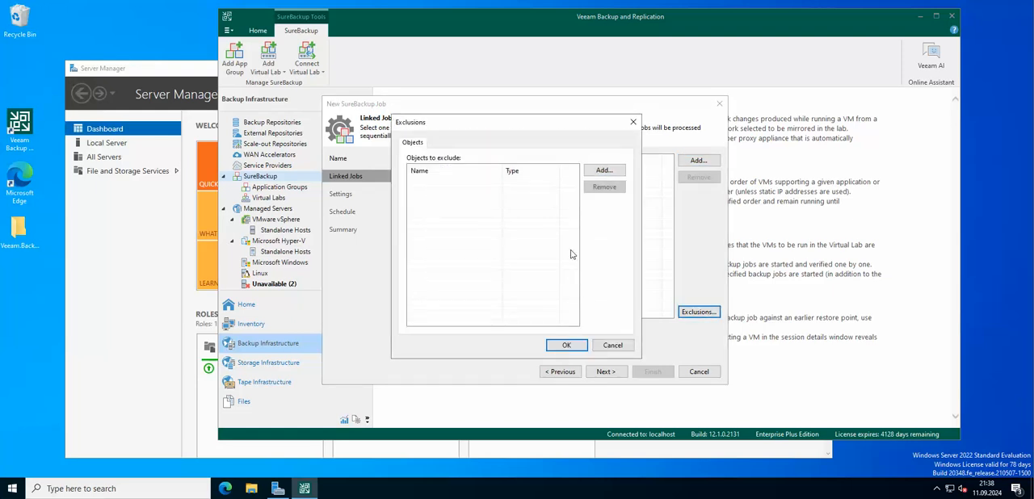
pyautogui.click(613, 345)
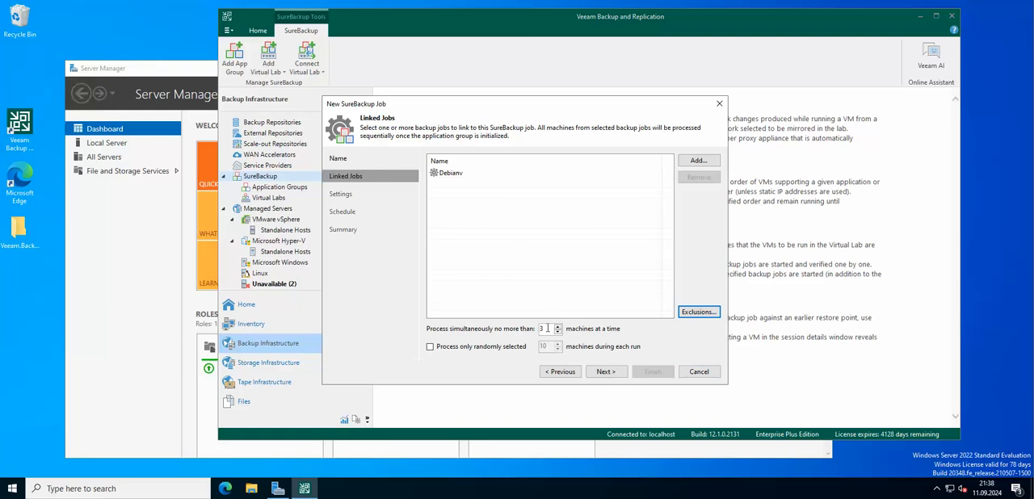
pyautogui.click(614, 374)
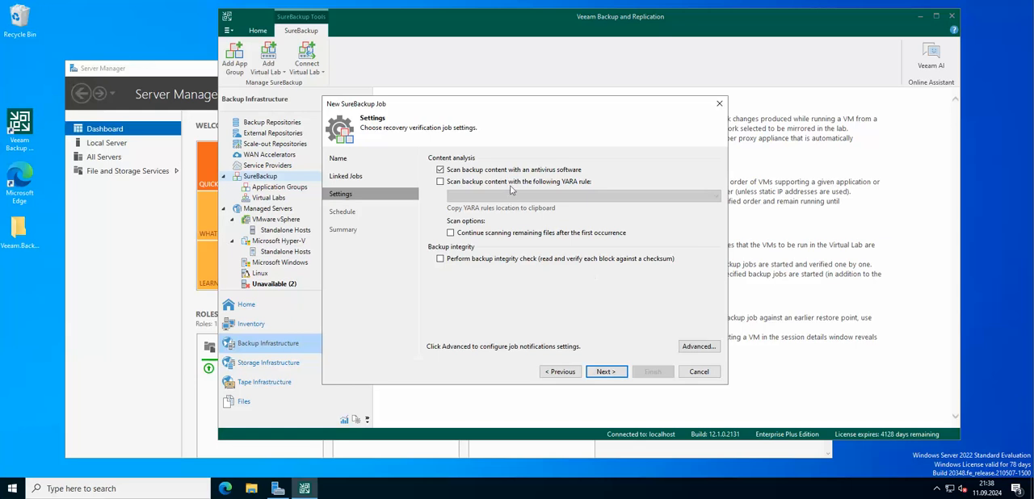
# Keep the antivirus content scan without a YARA rule, enable the backup integrity check, and leave the notification settings at their defaults
pyautogui.click(555, 183)
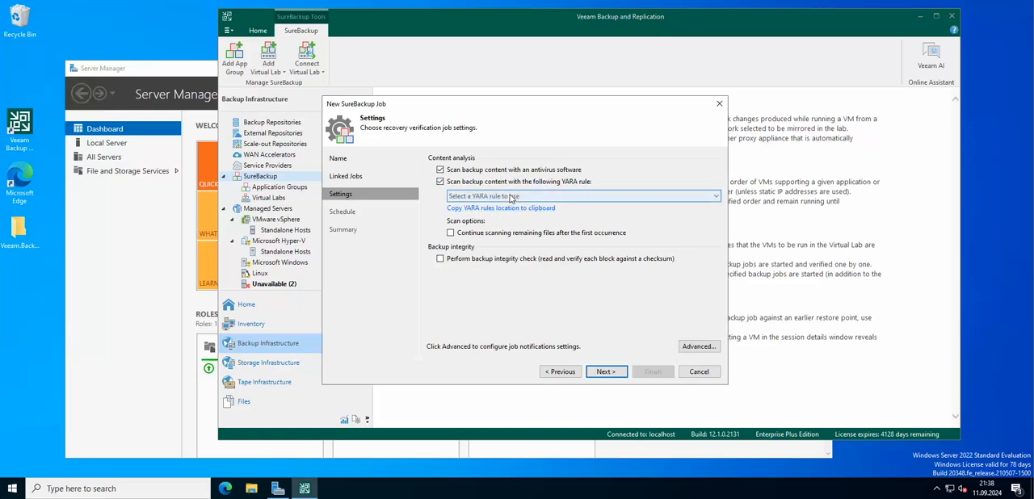
pyautogui.click(514, 182)
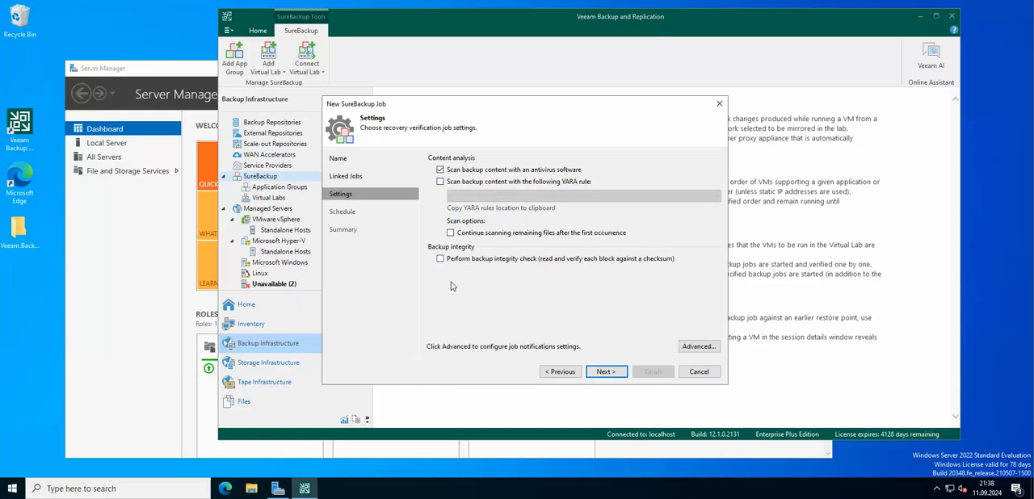
pyautogui.click(552, 260)
pyautogui.click(699, 346)
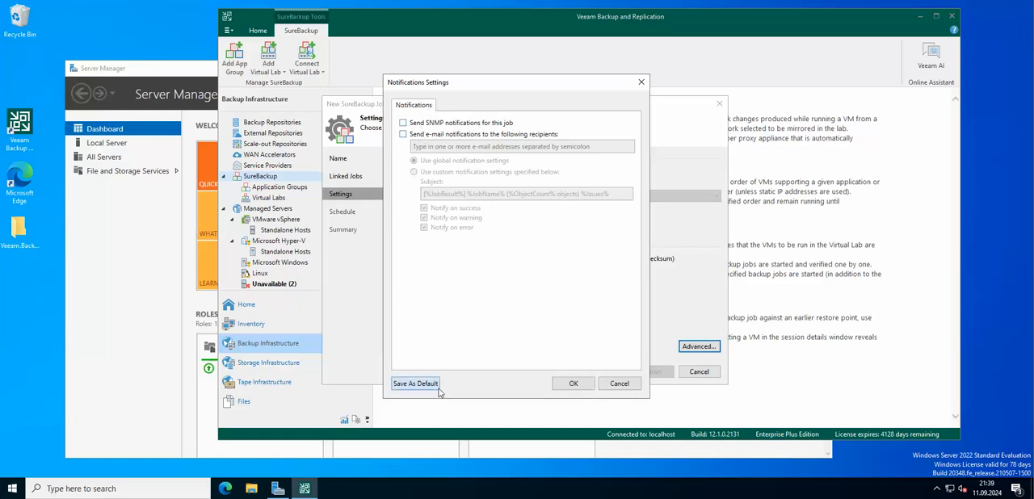
pyautogui.click(619, 384)
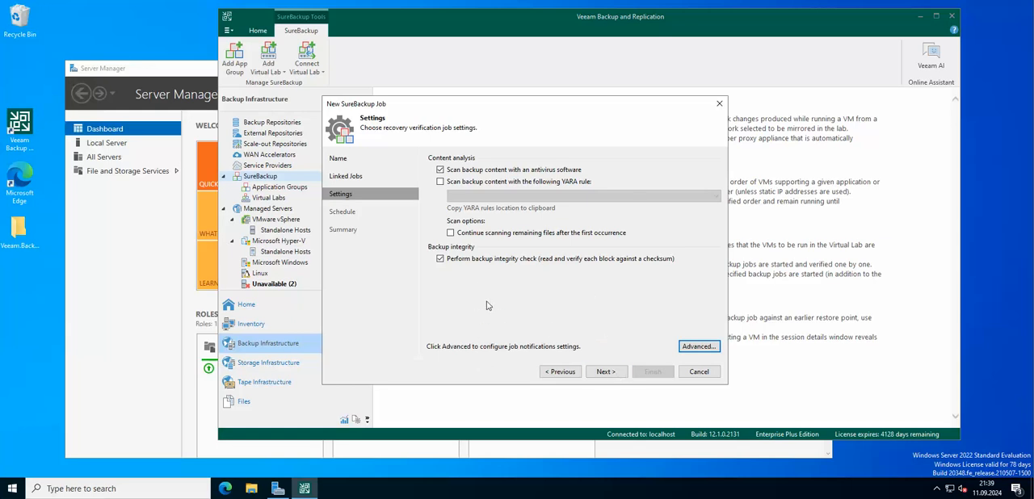
pyautogui.click(612, 374)
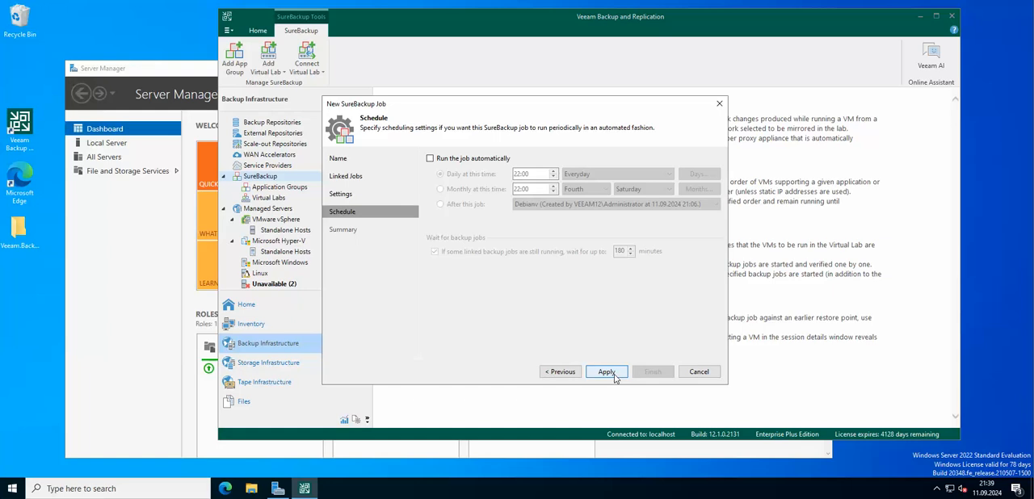
# Schedule the SureBackup job to run automatically every day at 21:40 and finish creating it without running it immediately
pyautogui.click(467, 159)
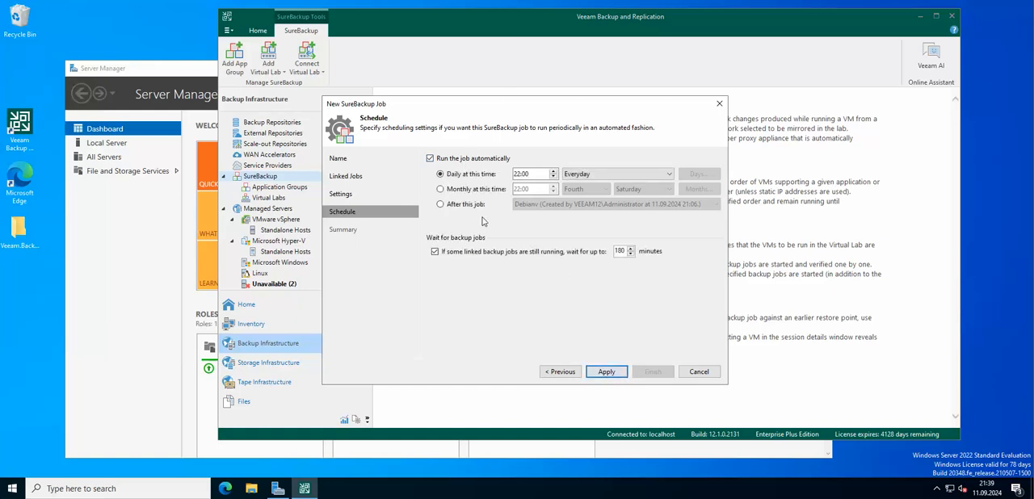
pyautogui.click(464, 207)
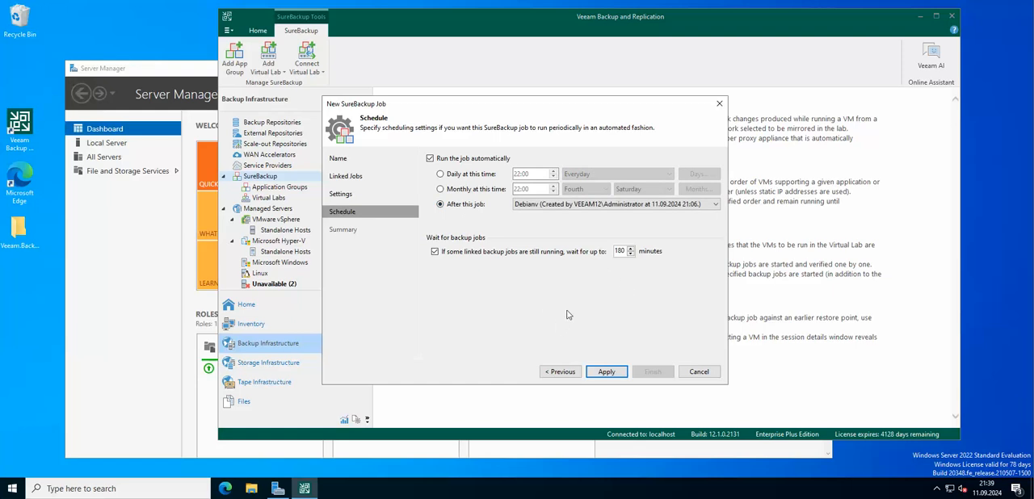
pyautogui.click(478, 174)
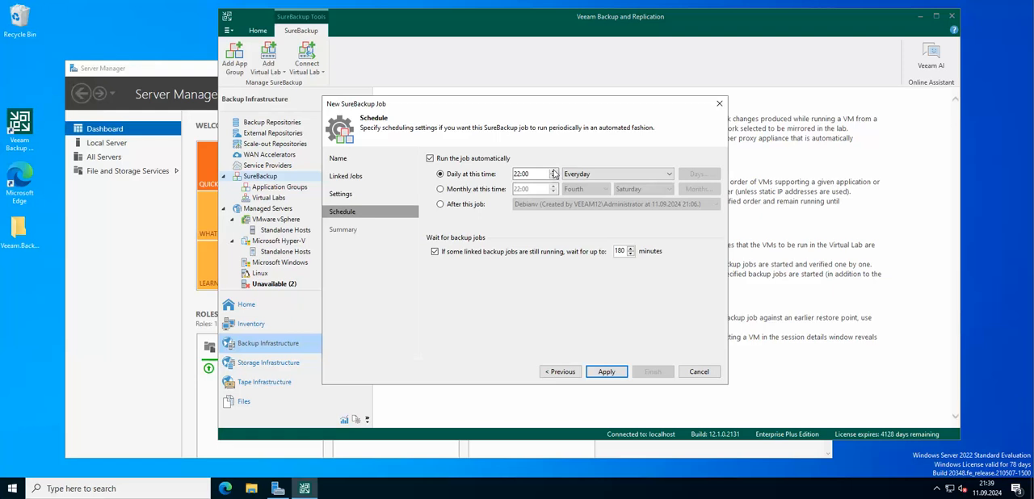
pyautogui.click(521, 175)
pyautogui.click(527, 174)
pyautogui.click(615, 375)
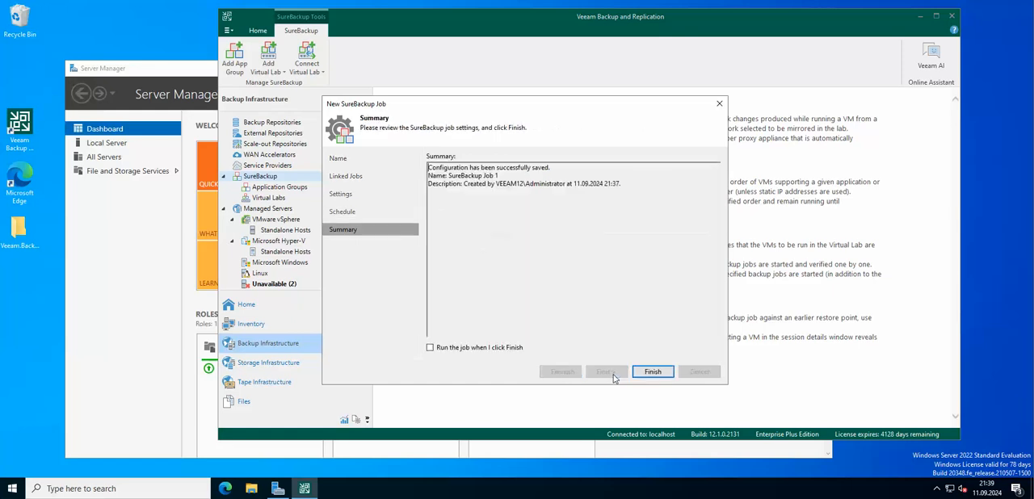
pyautogui.click(662, 373)
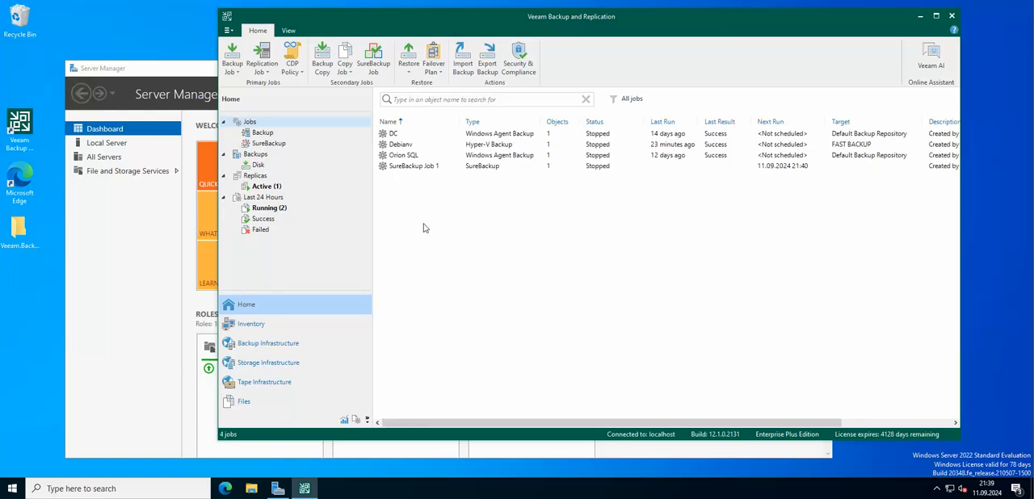
# Check SureBackup Job 1 in the jobs list, the running sessions and the SureBackup jobs list
pyautogui.click(422, 166)
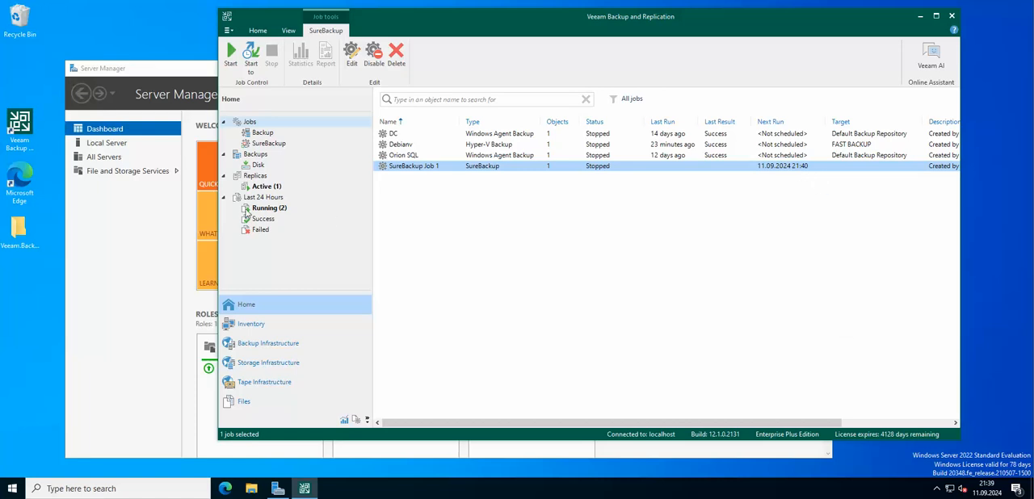
pyautogui.moveTo(989, 489)
pyautogui.click(656, 224)
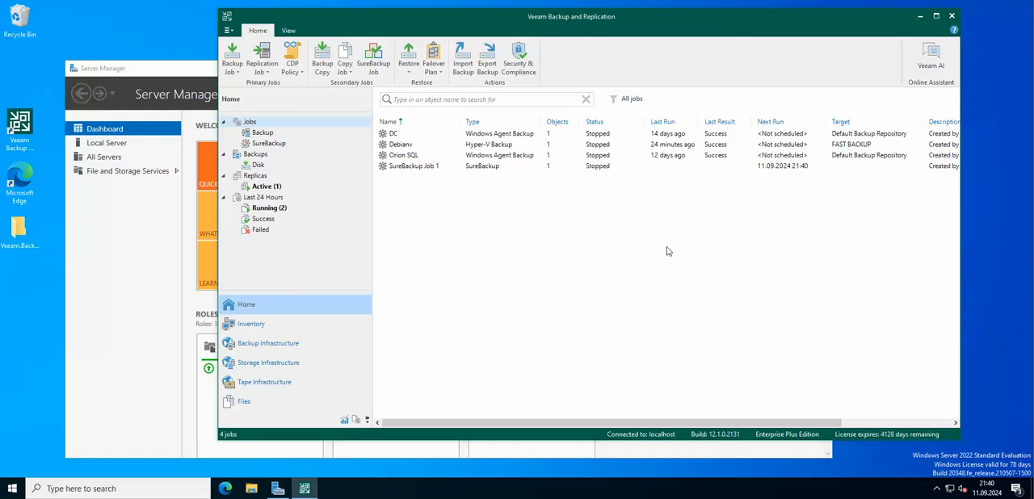
pyautogui.click(273, 210)
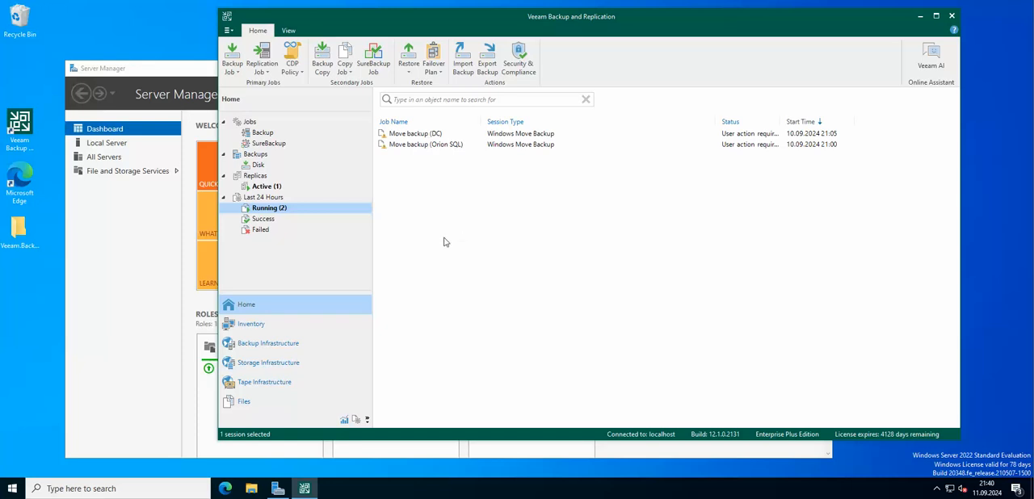
pyautogui.click(263, 134)
pyautogui.click(268, 143)
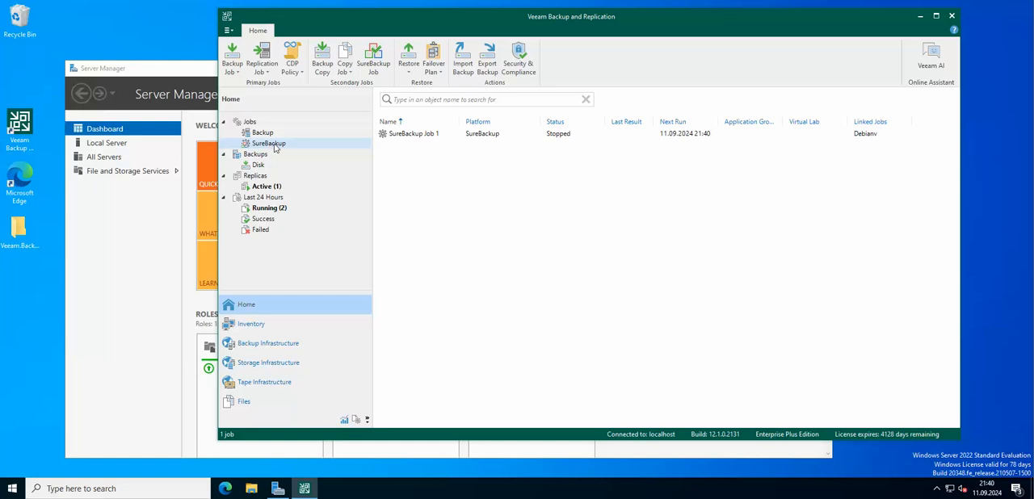
# Open the running session statistics of SureBackup Job 1, follow the debian backup validation until it ends, and close them
pyautogui.click(483, 134)
pyautogui.rightClick(430, 135)
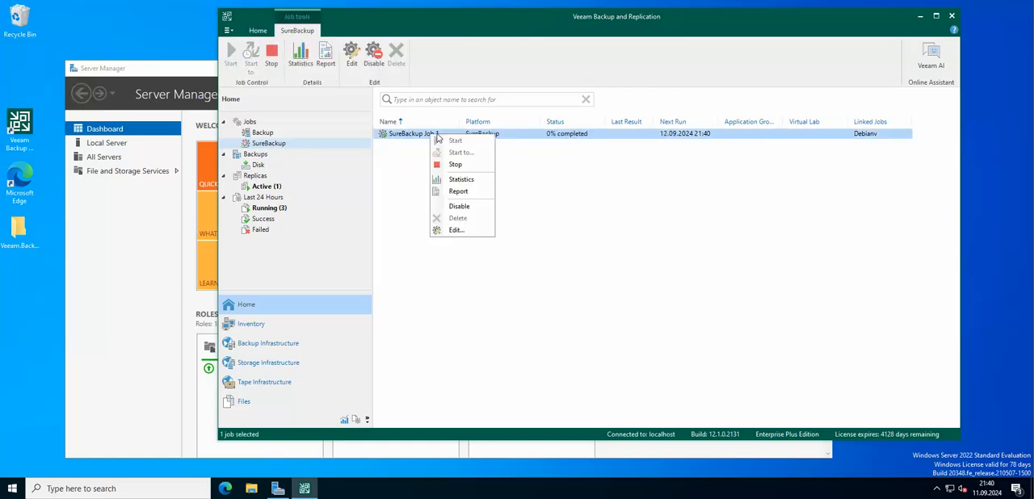
pyautogui.click(589, 201)
pyautogui.click(525, 135)
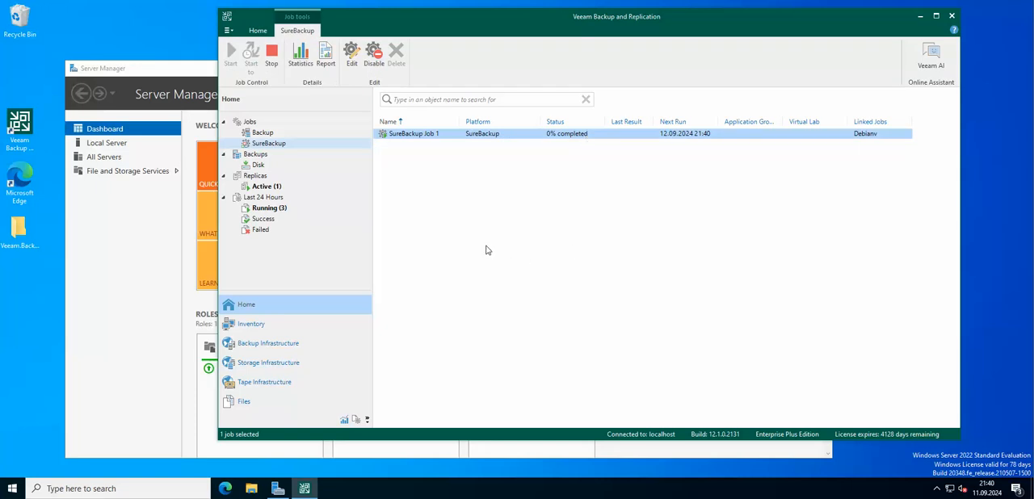
pyautogui.rightClick(423, 134)
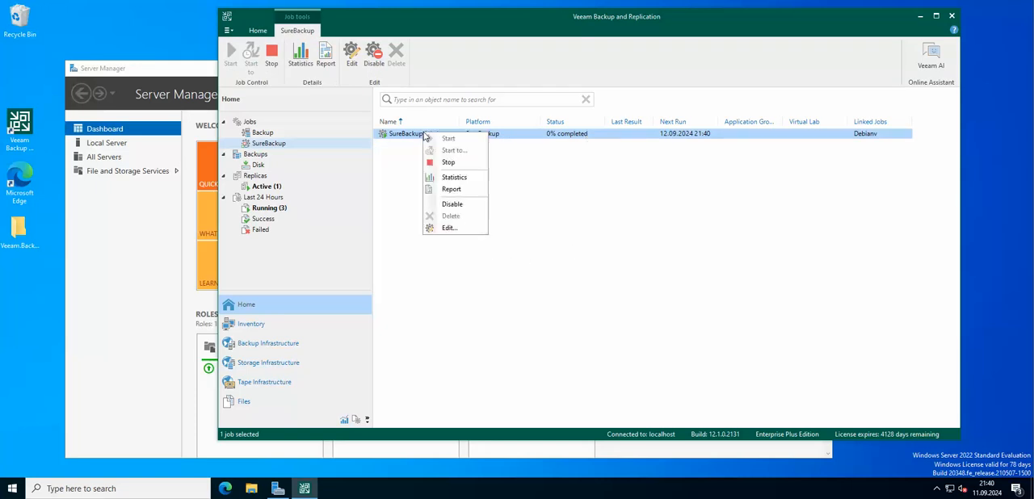
pyautogui.click(455, 177)
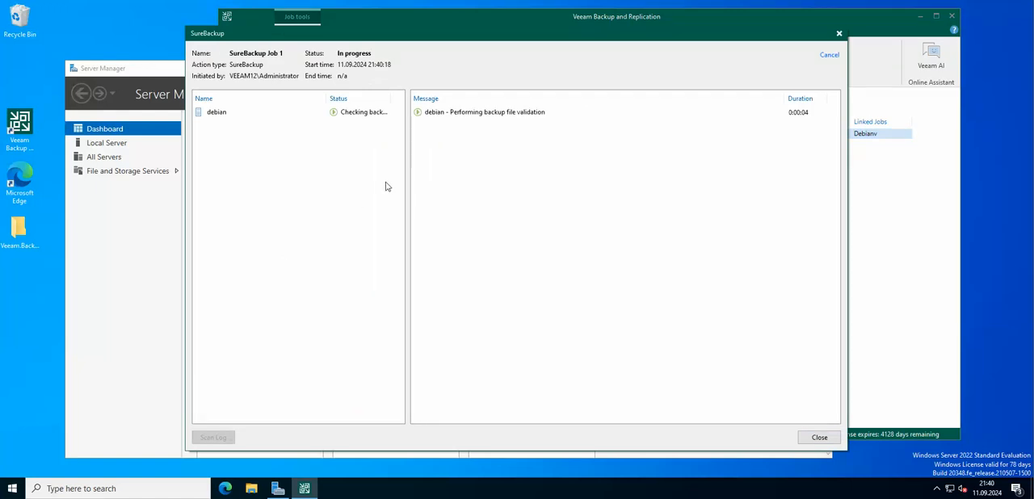
pyautogui.click(509, 113)
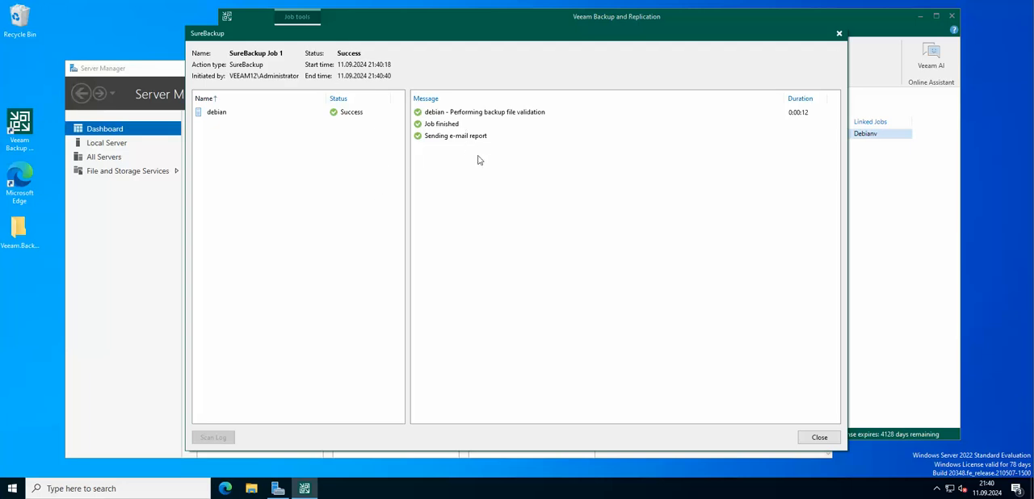
pyautogui.click(819, 437)
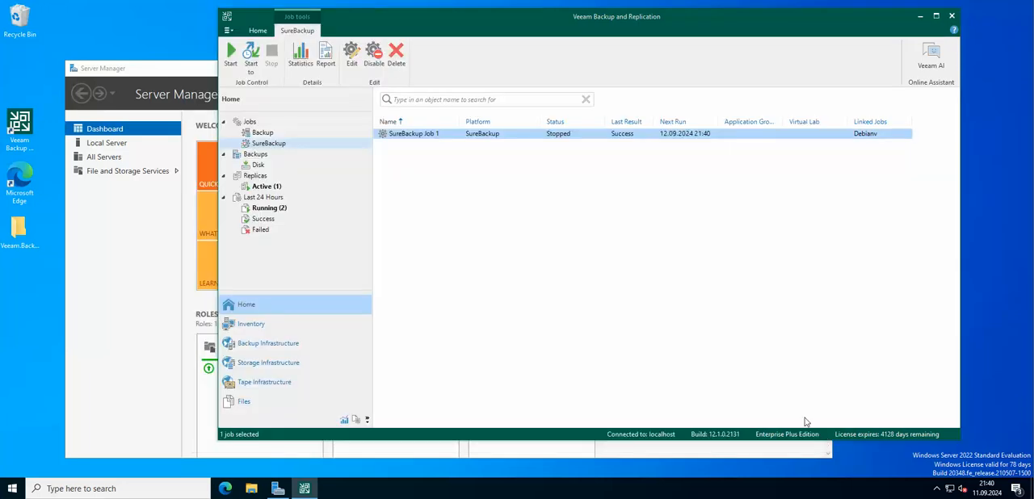
pyautogui.click(583, 135)
pyautogui.click(542, 248)
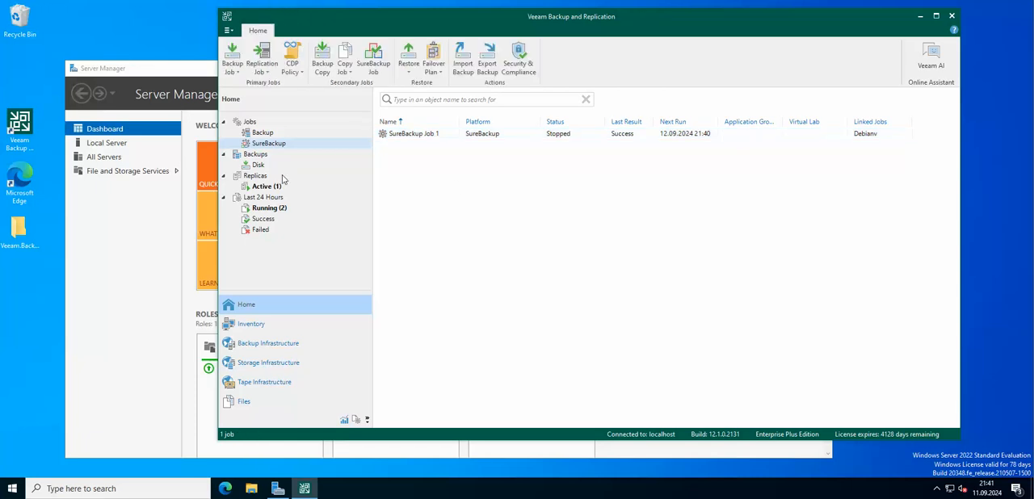
# Start a new SureBackup job named SureBackup Job 2 with full recoverability testing, running in Virtual Lab 1
pyautogui.click(262, 133)
pyautogui.click(251, 122)
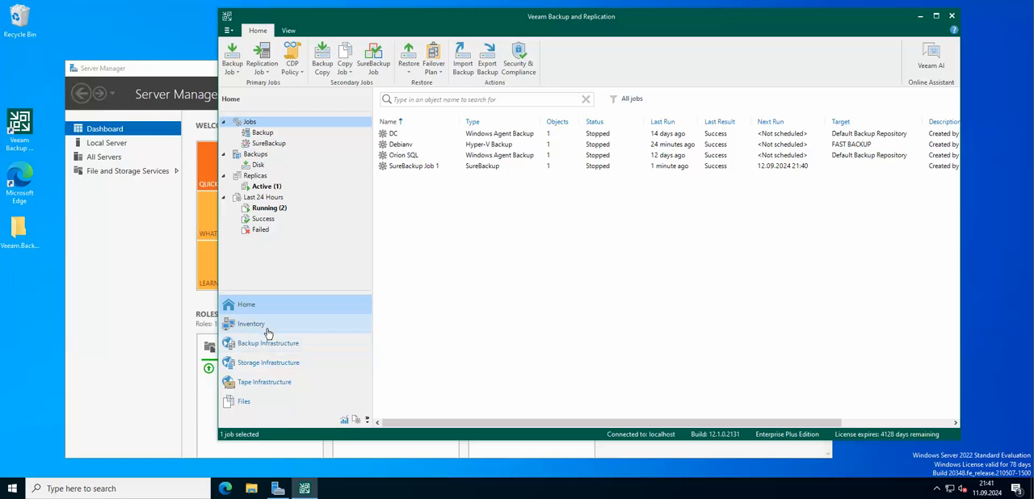
pyautogui.click(271, 145)
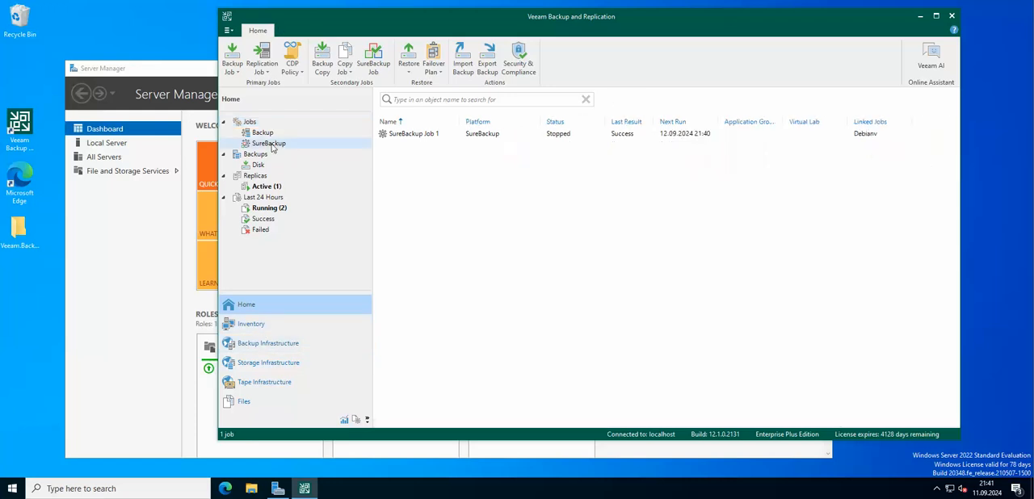
pyautogui.rightClick(421, 154)
pyautogui.click(473, 164)
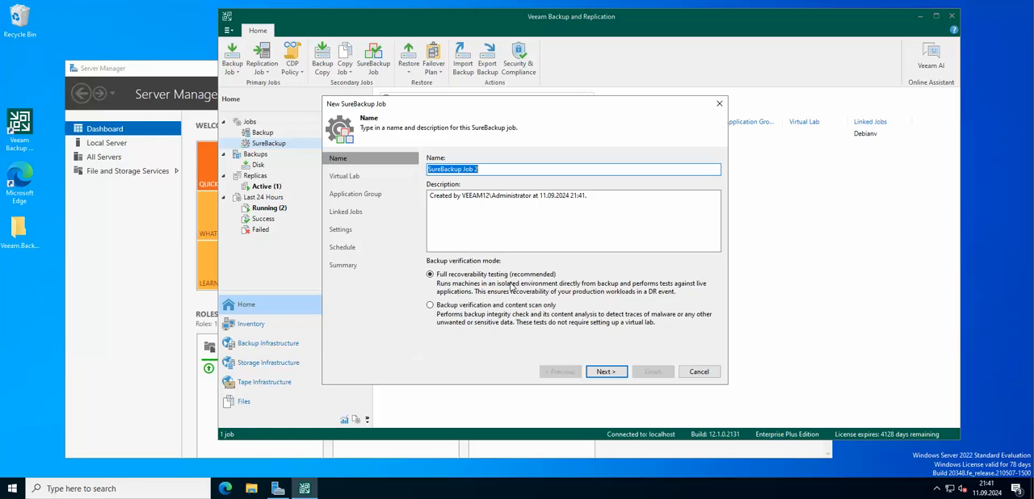
pyautogui.click(610, 374)
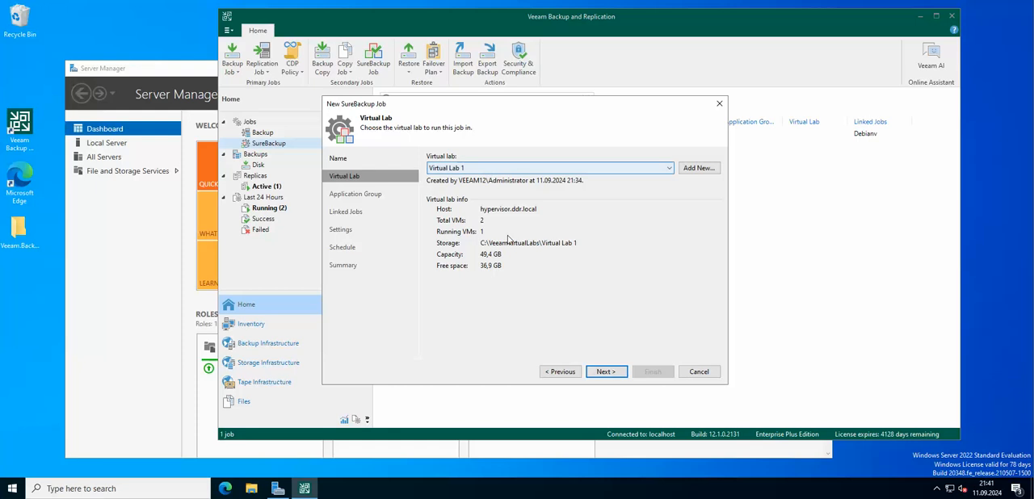
pyautogui.click(616, 373)
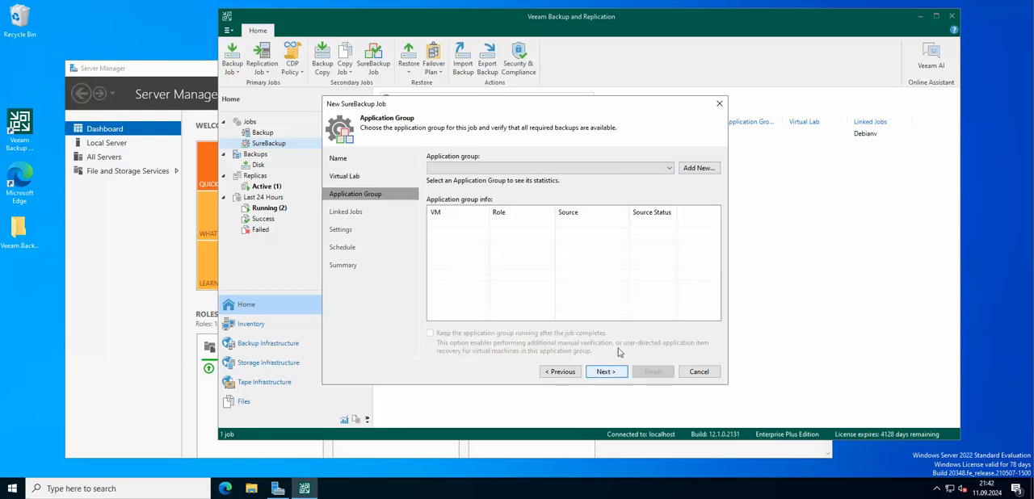
# Assign Application Group 1 to the SureBackup job and keep the group running after the job completes
pyautogui.click(670, 170)
pyautogui.click(521, 187)
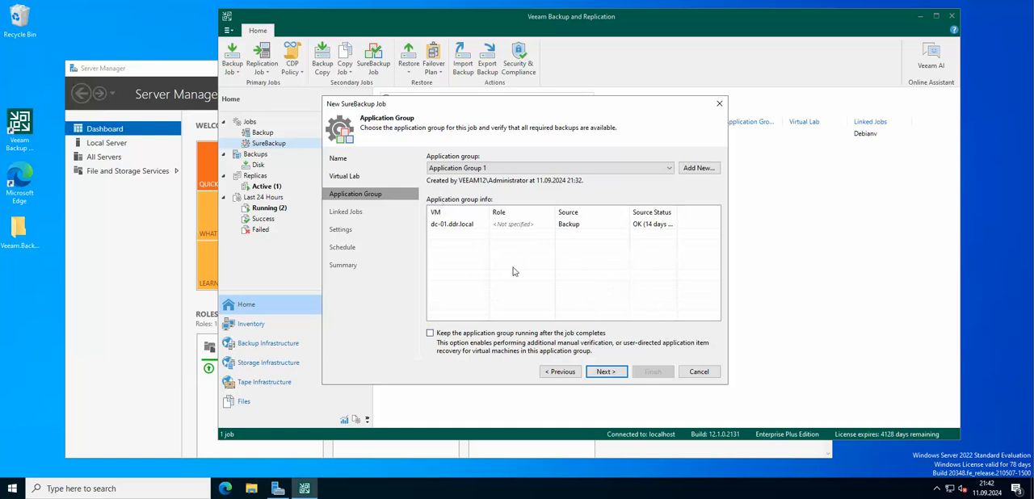
pyautogui.click(467, 227)
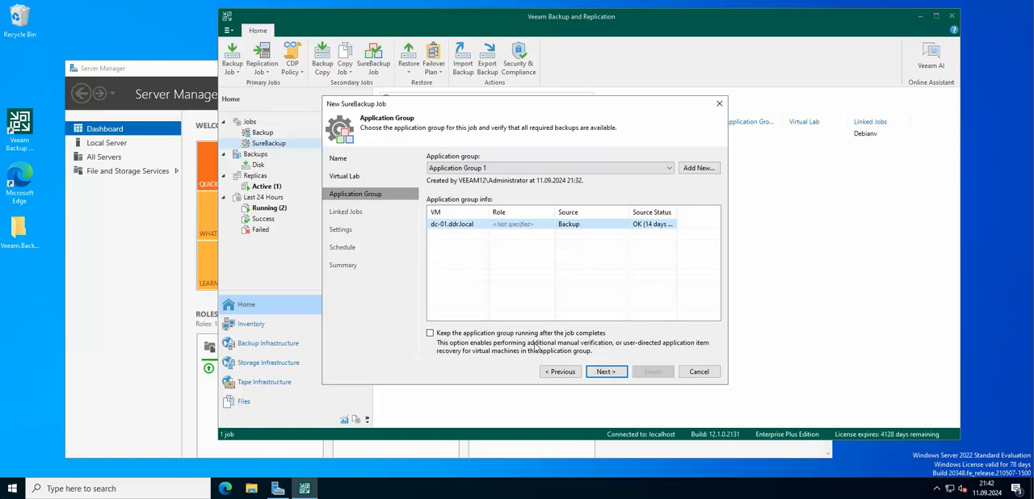
pyautogui.click(430, 334)
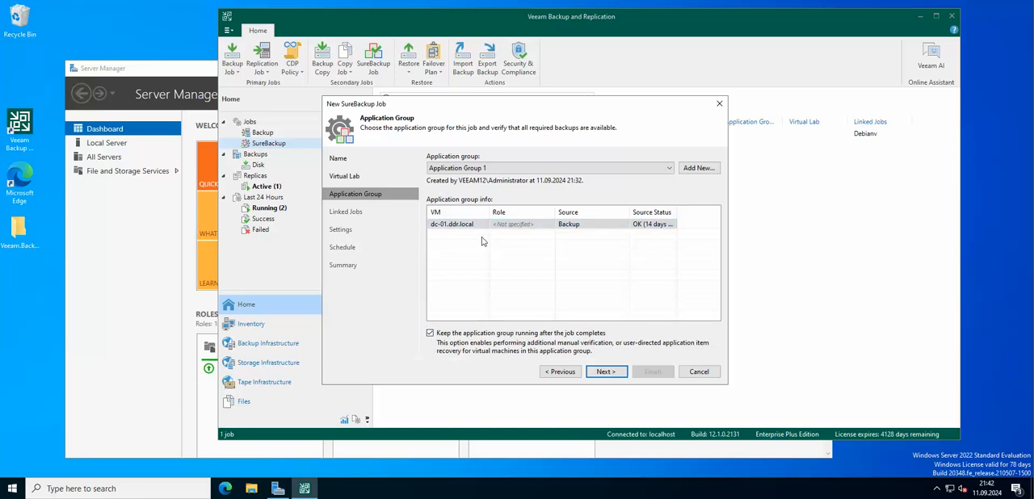
pyautogui.click(606, 372)
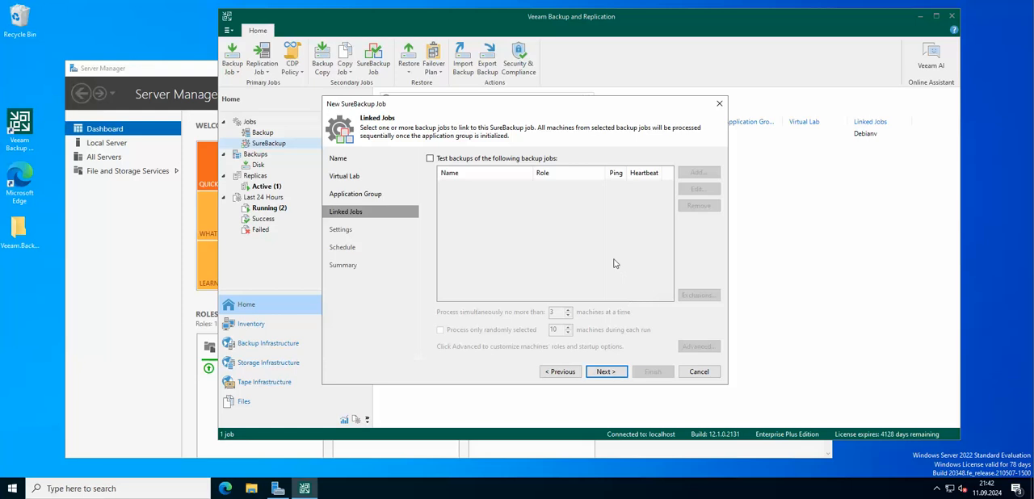
# Enable testing of linked backup jobs and link the Debianv backup job
pyautogui.click(485, 160)
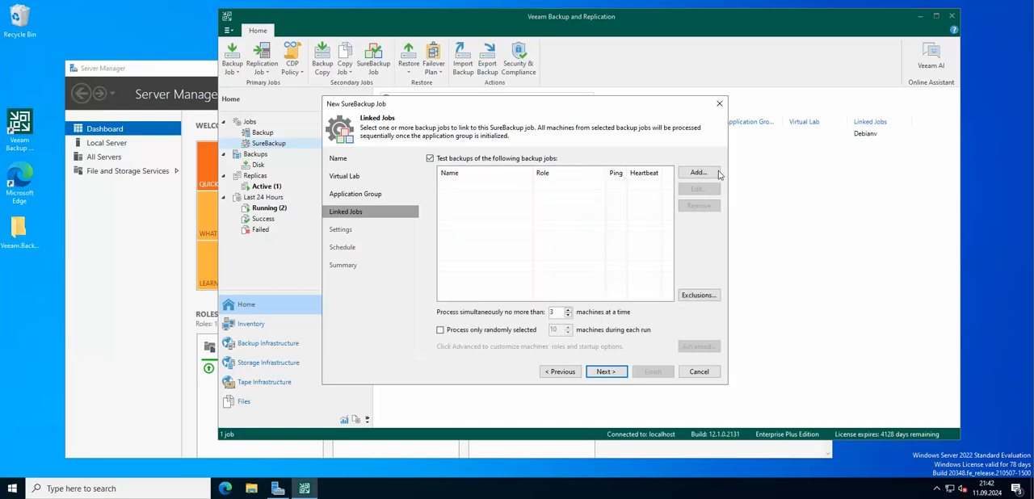
pyautogui.click(708, 174)
pyautogui.doubleClick(443, 140)
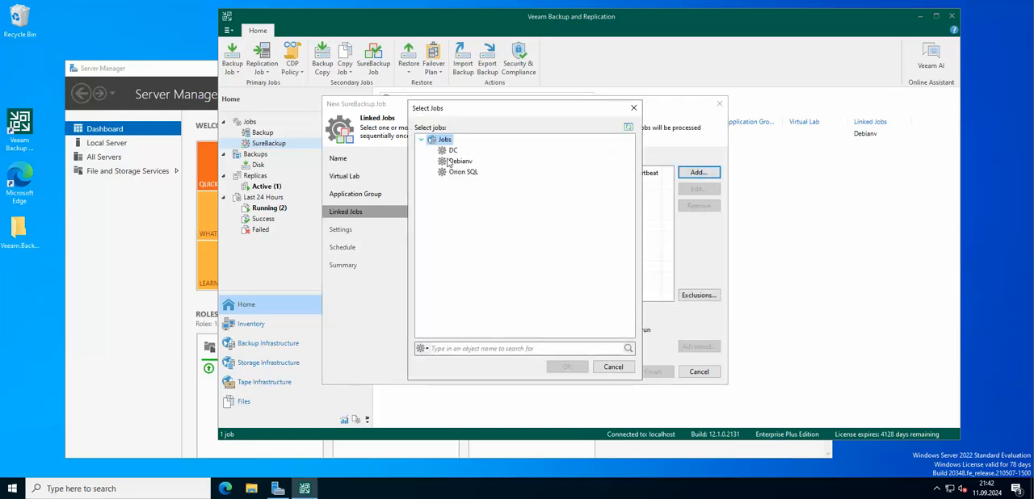
pyautogui.click(460, 161)
pyautogui.click(565, 367)
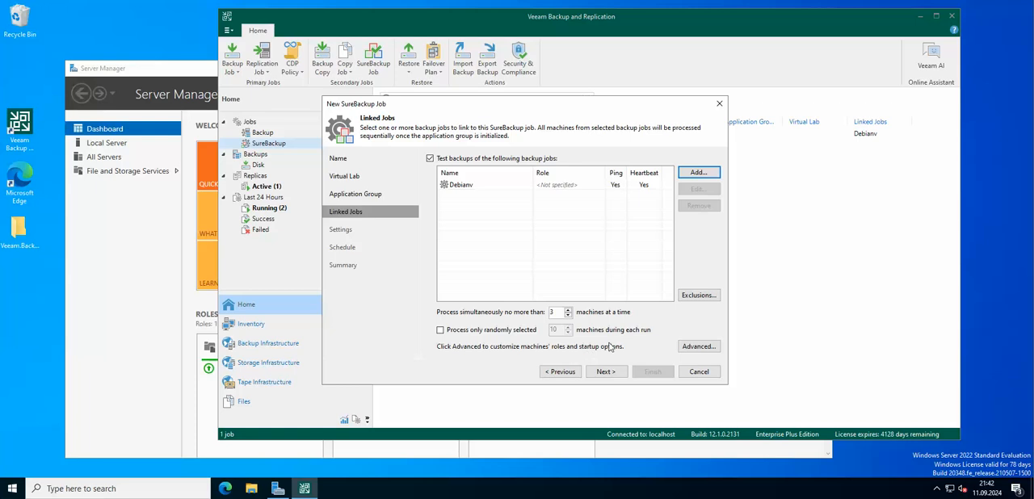
# Add a verification rule for the debian virtual machine of the linked Debianv job and accept the linked job settings
pyautogui.click(699, 347)
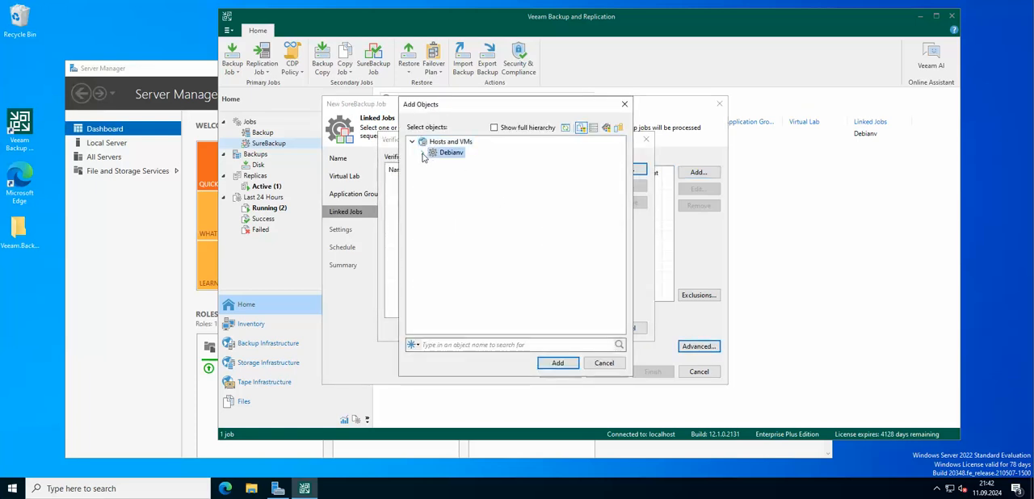
pyautogui.click(462, 163)
pyautogui.click(557, 362)
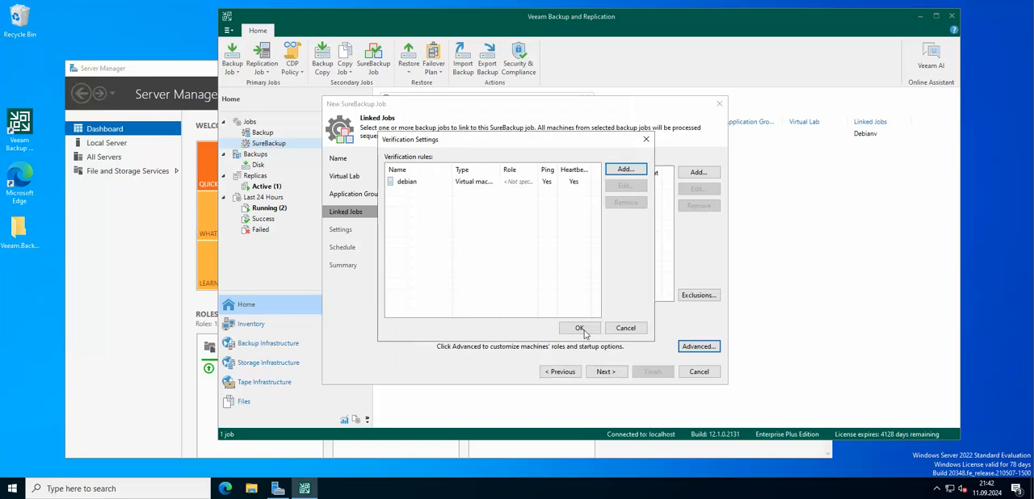
pyautogui.click(578, 329)
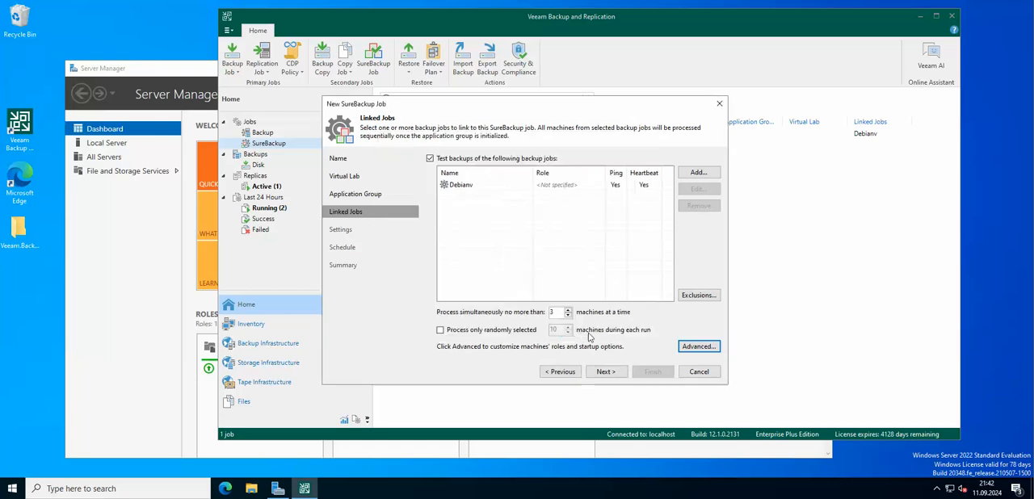
pyautogui.click(610, 373)
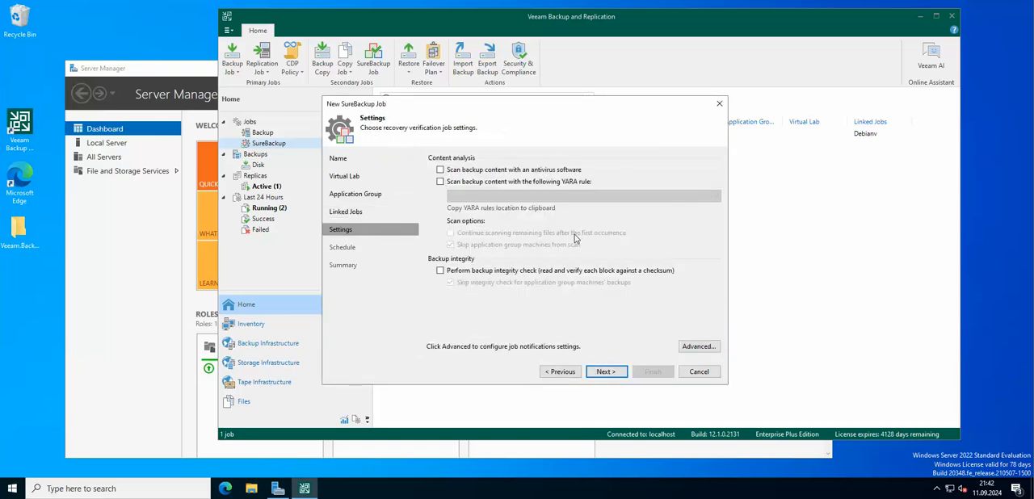
# Enable the antivirus content scan, skipping application group machines, and the backup integrity check, leaving the notification settings unchanged
pyautogui.click(548, 170)
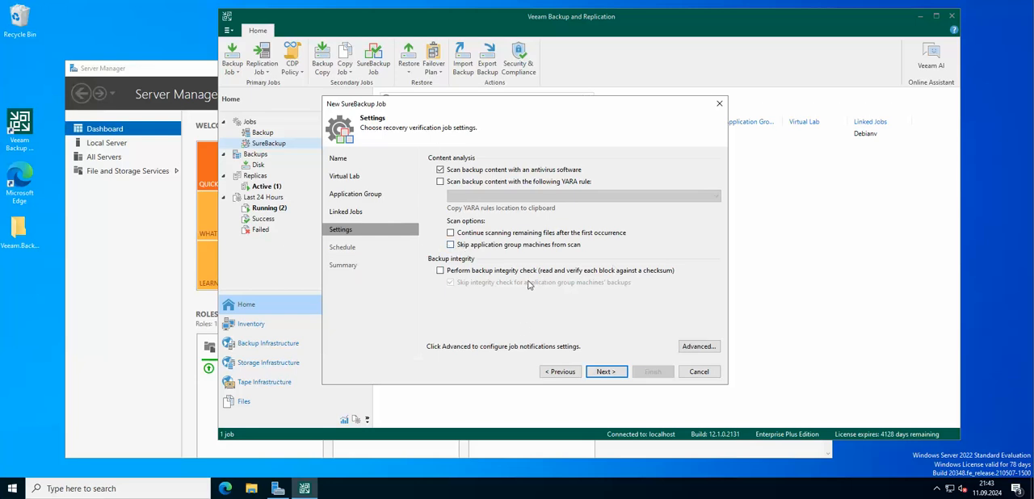
pyautogui.click(450, 245)
pyautogui.click(450, 246)
pyautogui.click(441, 272)
pyautogui.click(716, 346)
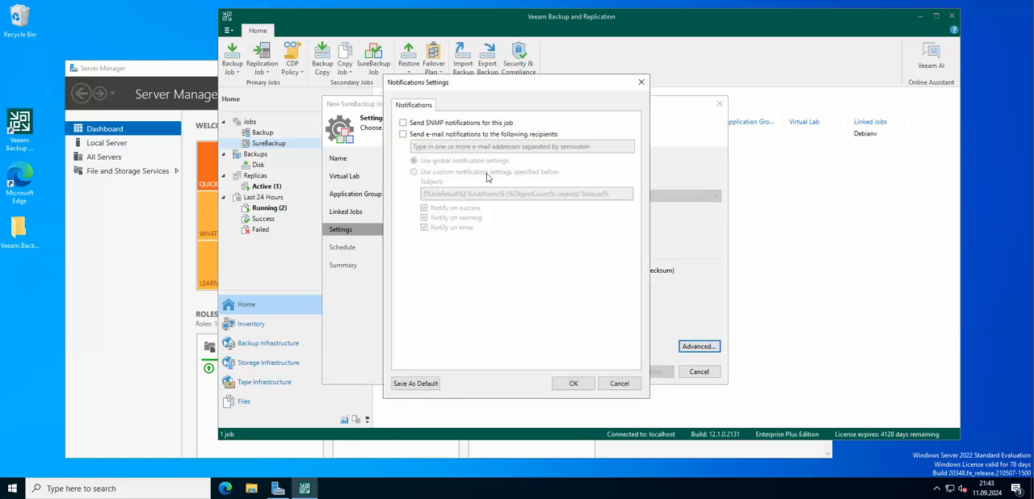
pyautogui.click(616, 384)
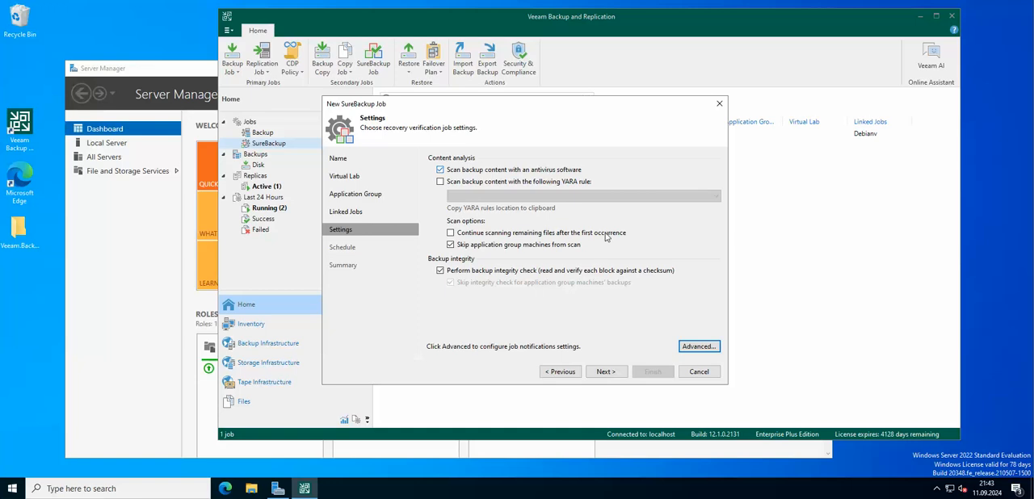
pyautogui.click(606, 371)
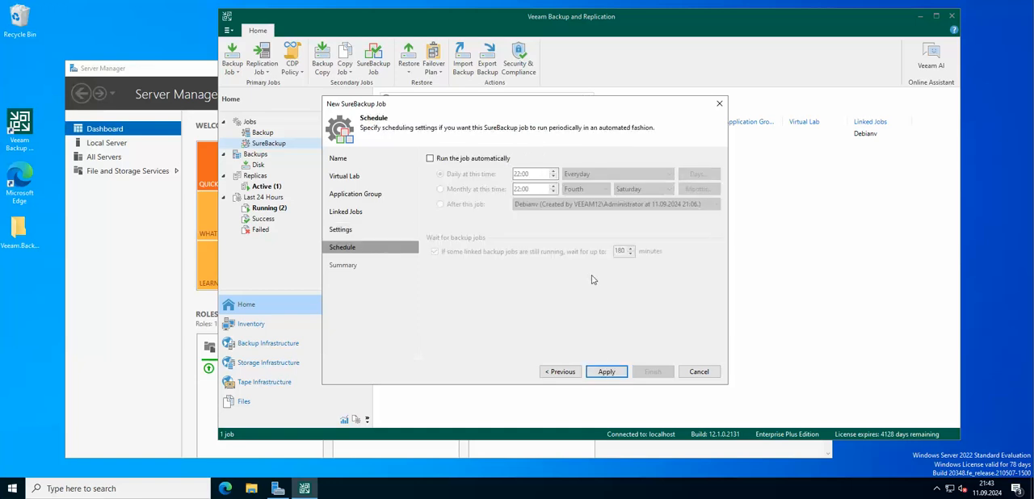
# Schedule the SureBackup job to run automatically every day at 21:44 and finish creating it without running it immediately
pyautogui.click(451, 160)
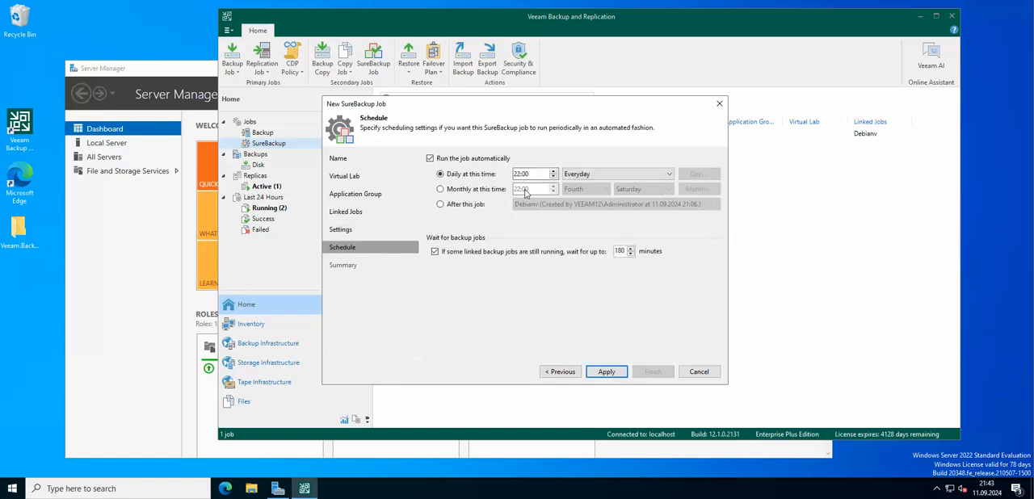
pyautogui.click(521, 175)
pyautogui.press('Right')
pyautogui.click(615, 372)
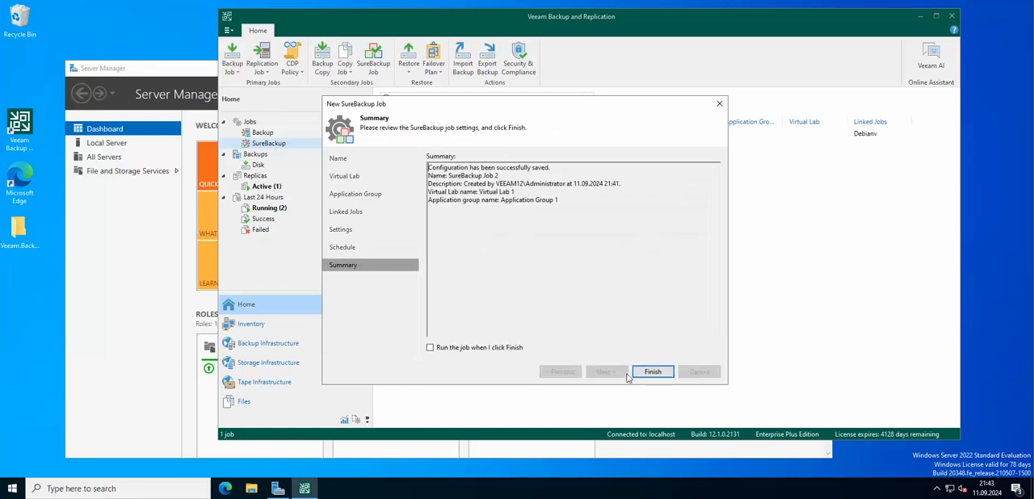
pyautogui.click(653, 371)
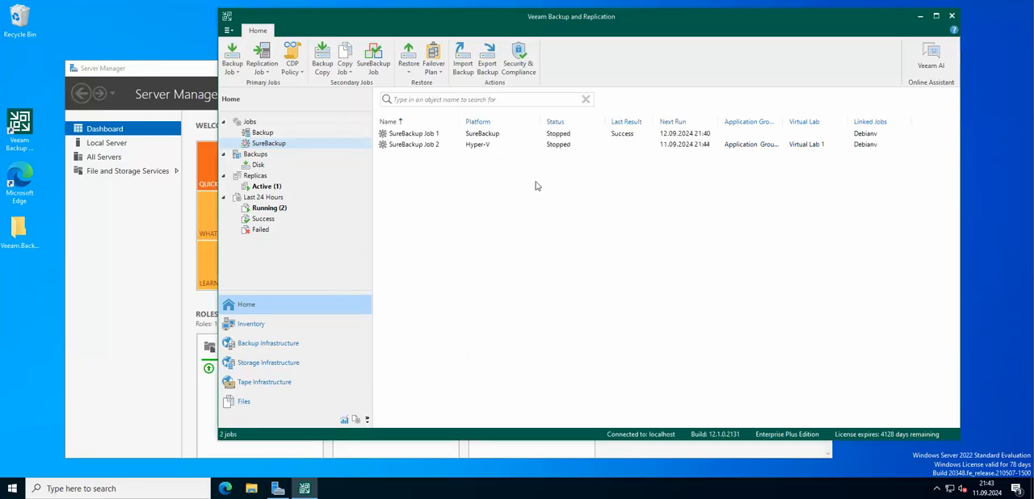
# Open the session statistics of SureBackup Job 2 and examine the dc-01.ddr.local log, including its power-on error
pyautogui.click(479, 146)
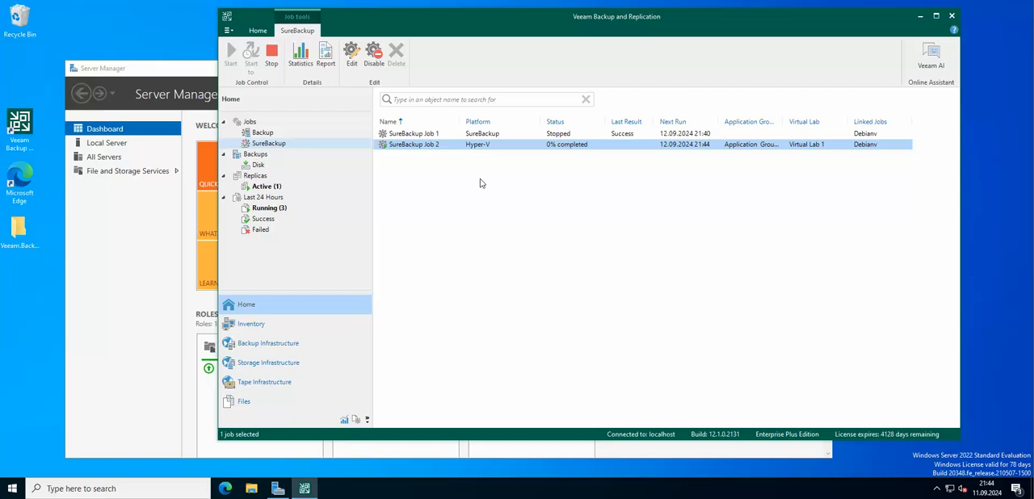
pyautogui.rightClick(481, 148)
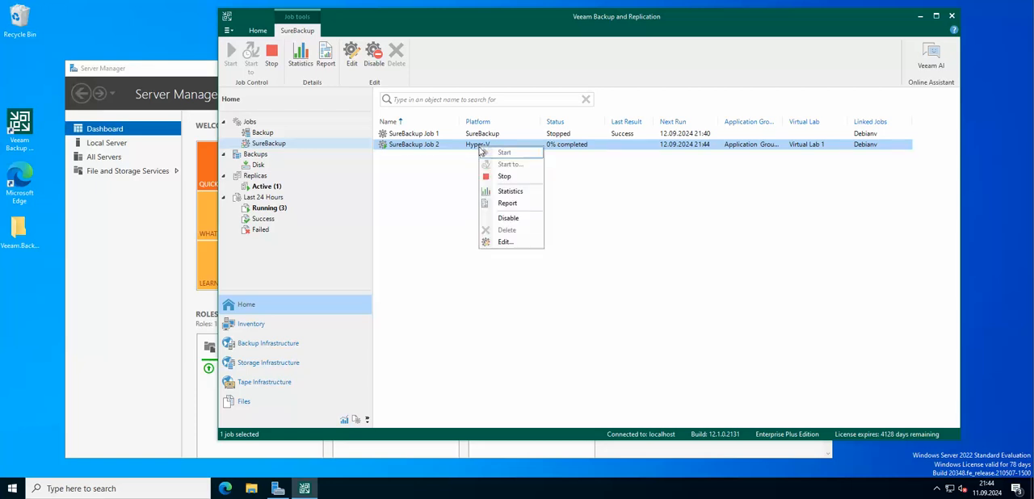
pyautogui.click(510, 193)
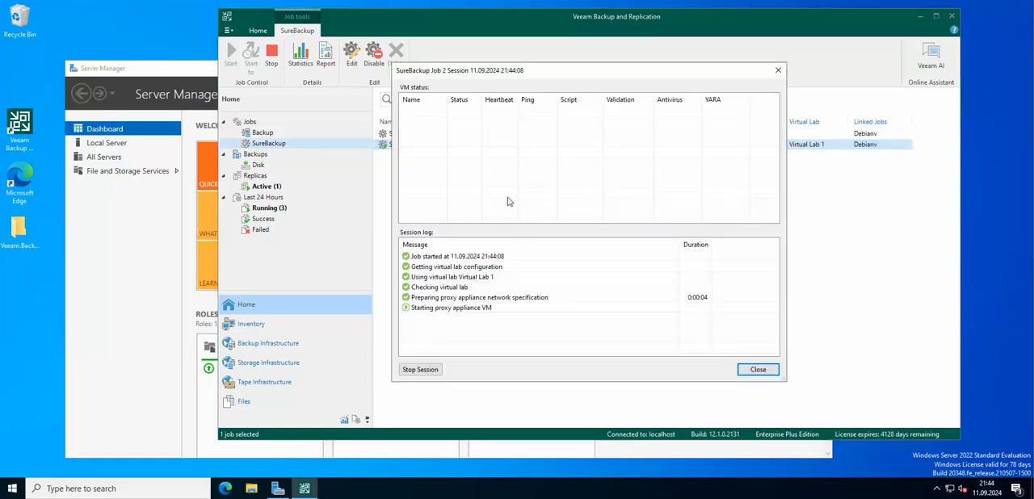
pyautogui.moveTo(519, 76); pyautogui.dragTo(205, 34)
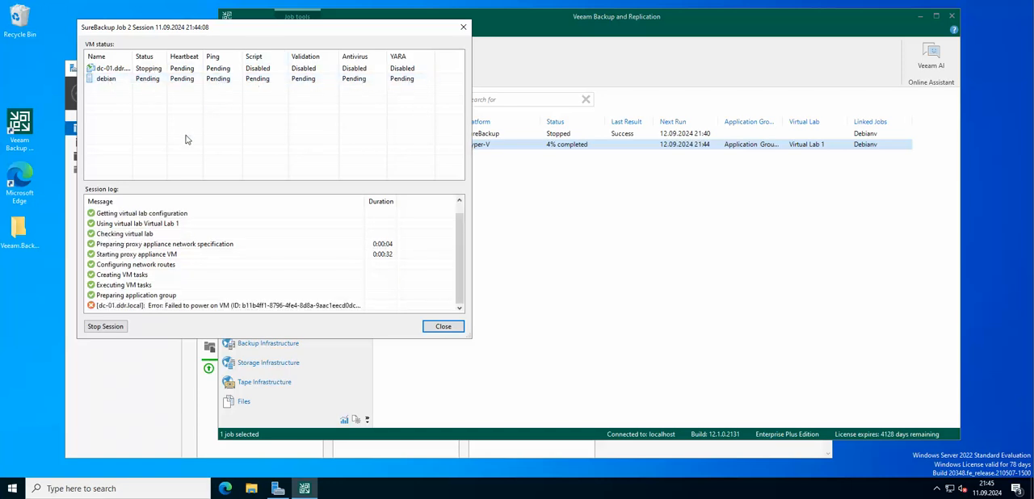
pyautogui.click(151, 73)
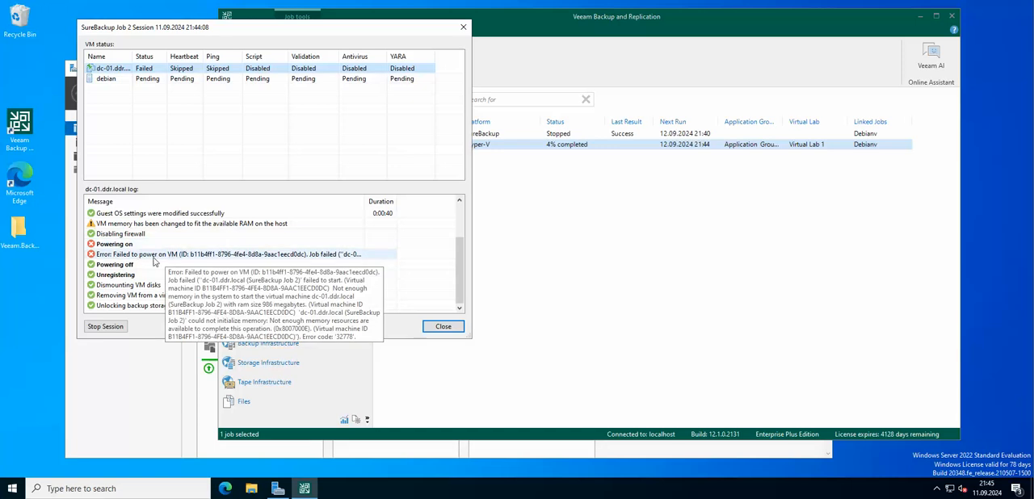
pyautogui.click(191, 255)
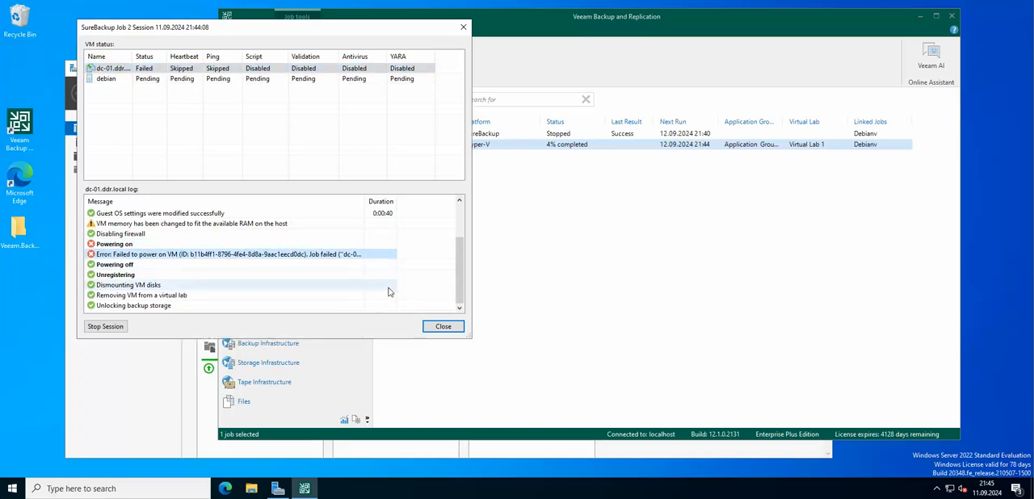
# Review the debian log and the power-on error and memory warning in the dc-01.ddr.local log, and close the session statistics
pyautogui.click(258, 79)
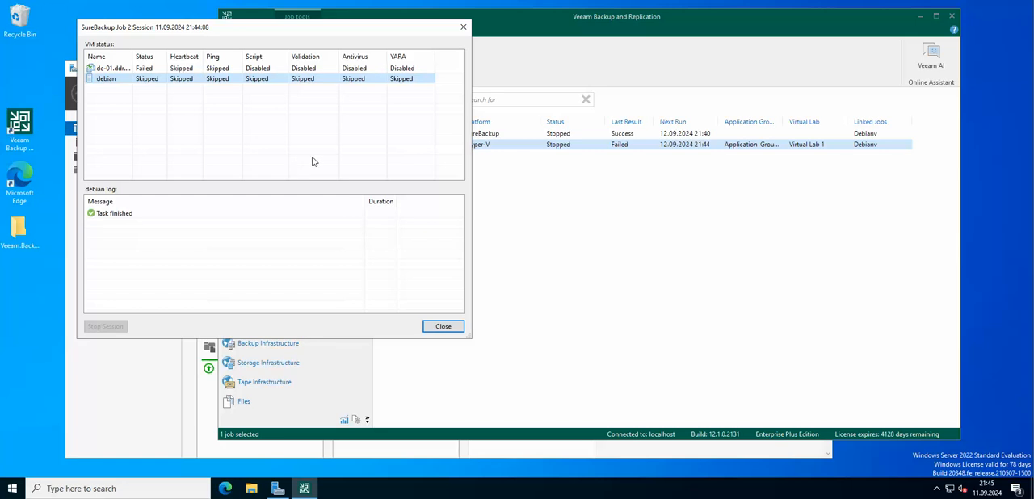
pyautogui.click(159, 71)
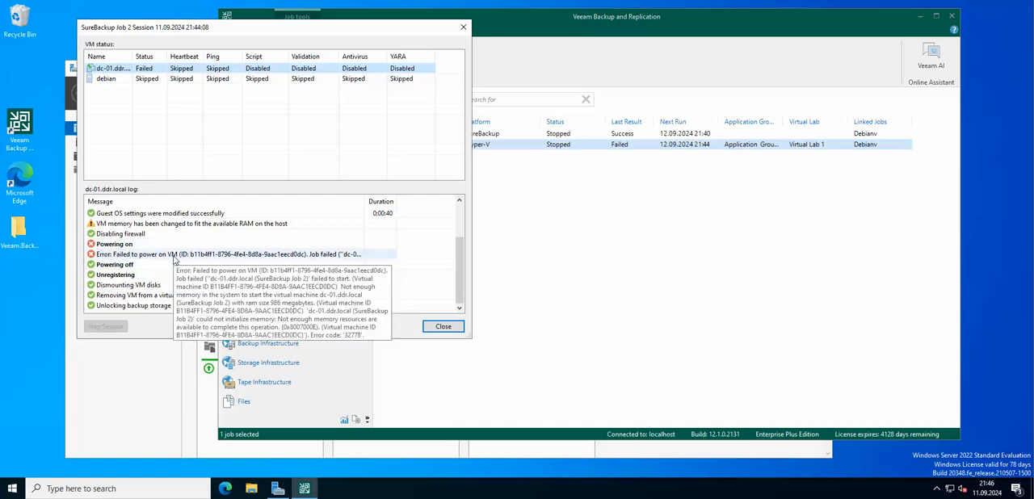
pyautogui.click(243, 255)
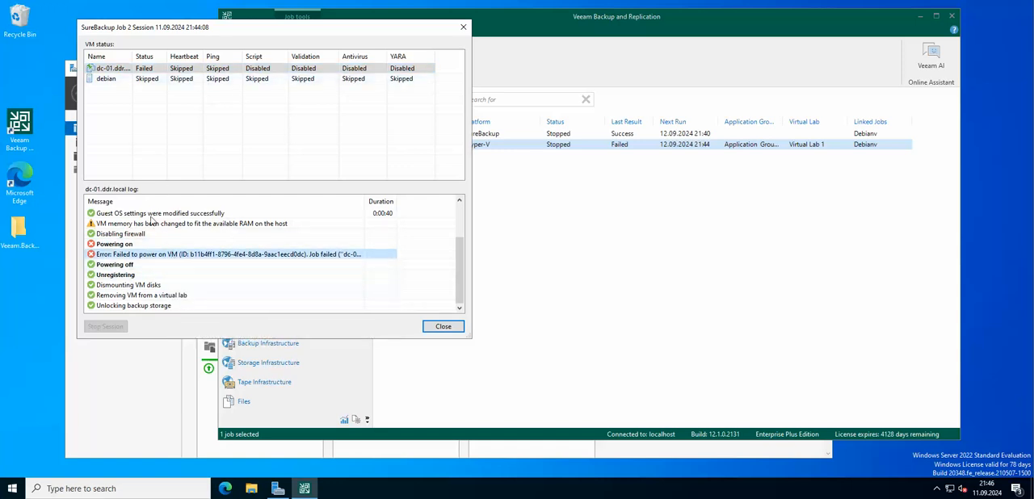
pyautogui.click(168, 226)
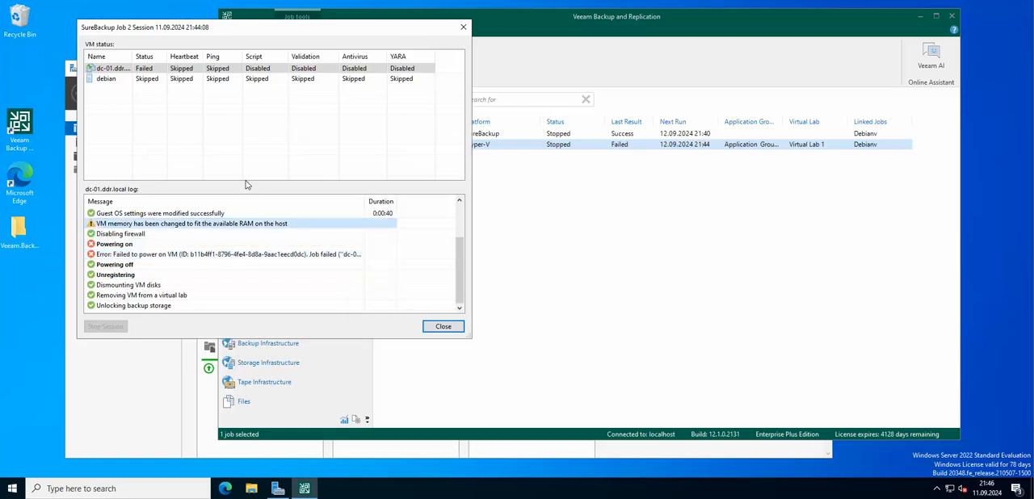
pyautogui.click(444, 327)
pyautogui.click(504, 279)
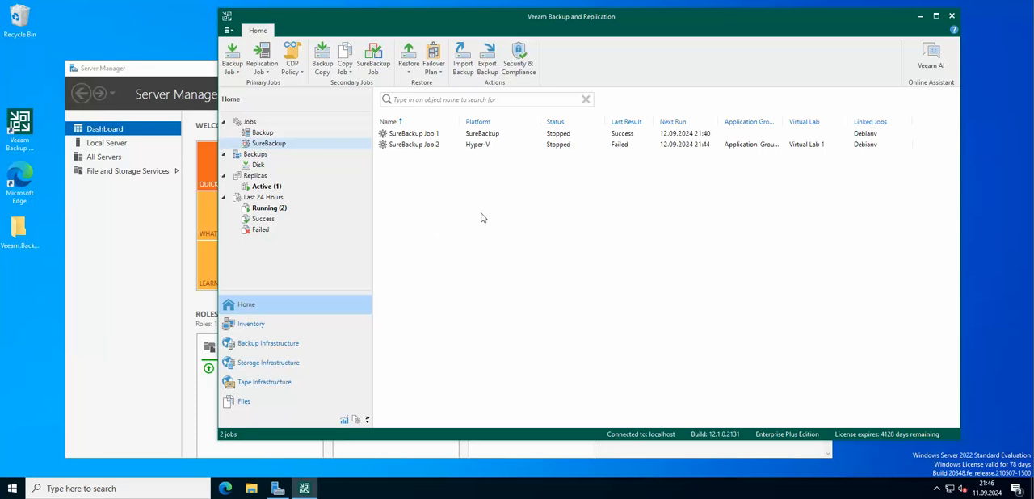
pyautogui.click(479, 145)
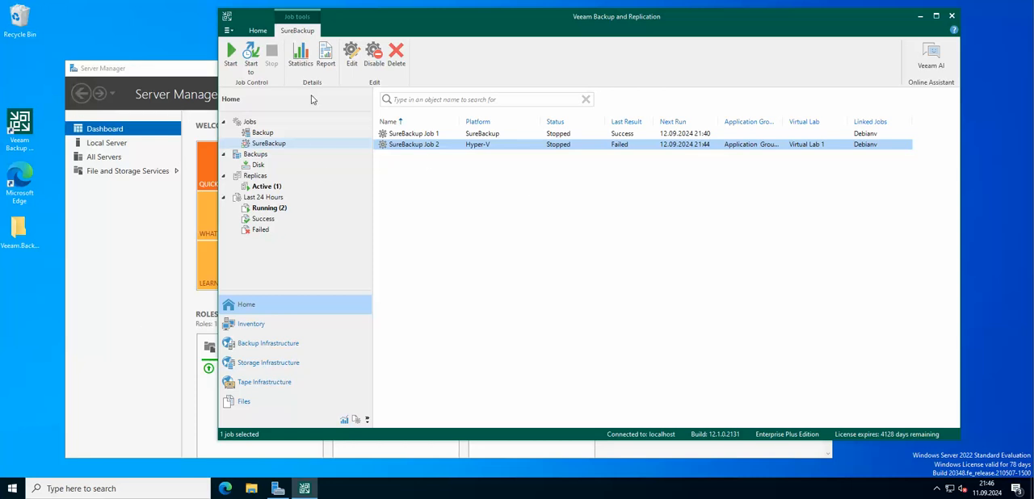
pyautogui.moveTo(494, 31); pyautogui.dragTo(409, 22)
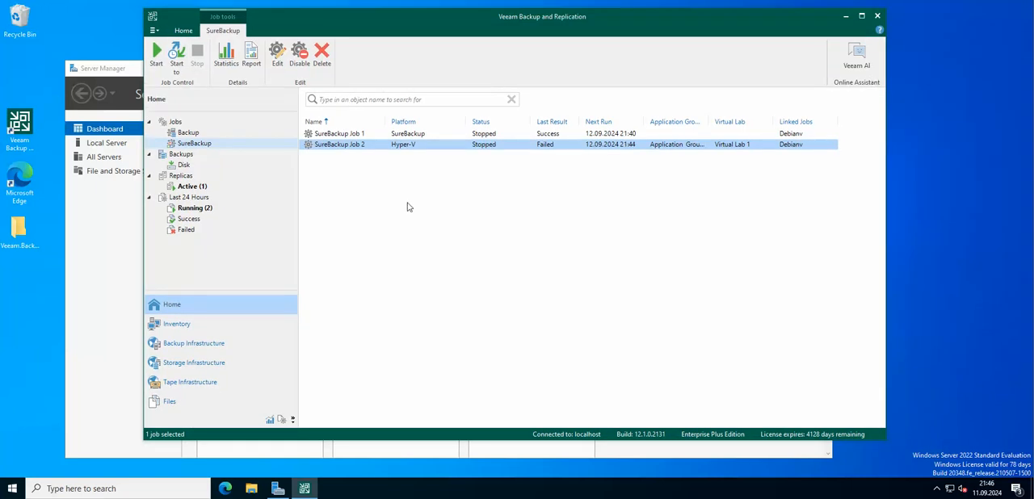